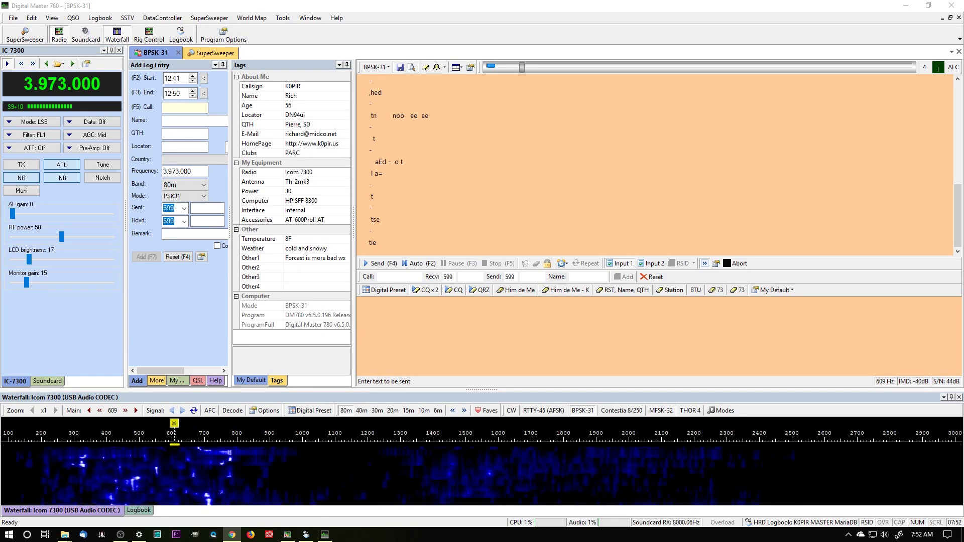
Switch to Chrome and read the wiki's Macro Manager section on the toolbar, new macro sets, macro editor and tags, and minimize the browser
click(231, 534)
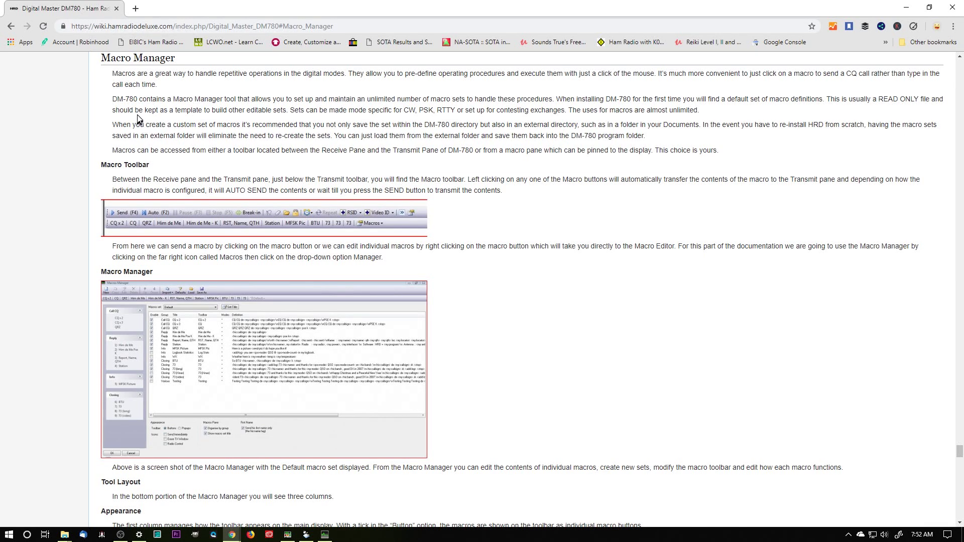
scroll(138, 118, down, 5)
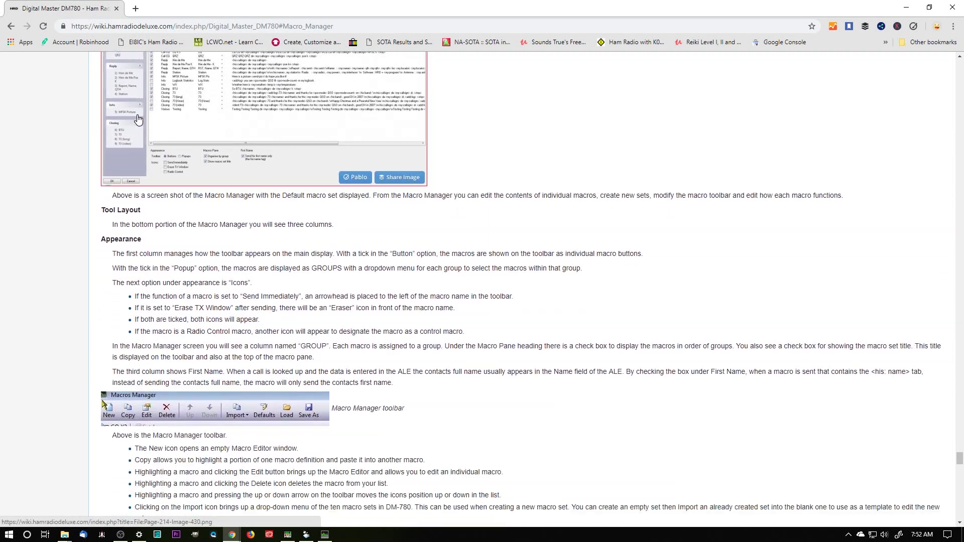
scroll(138, 119, down, 8)
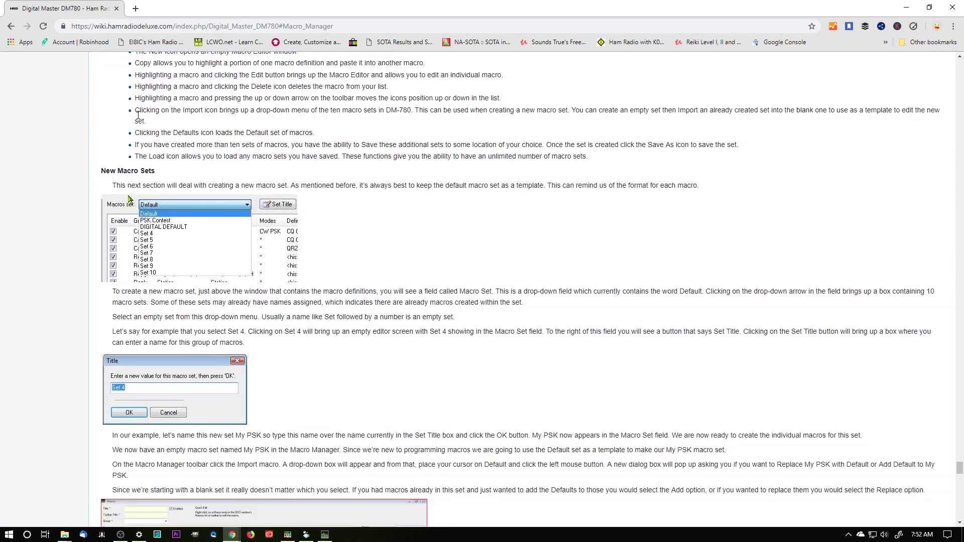
scroll(138, 114, down, 5)
scroll(138, 114, up, 6)
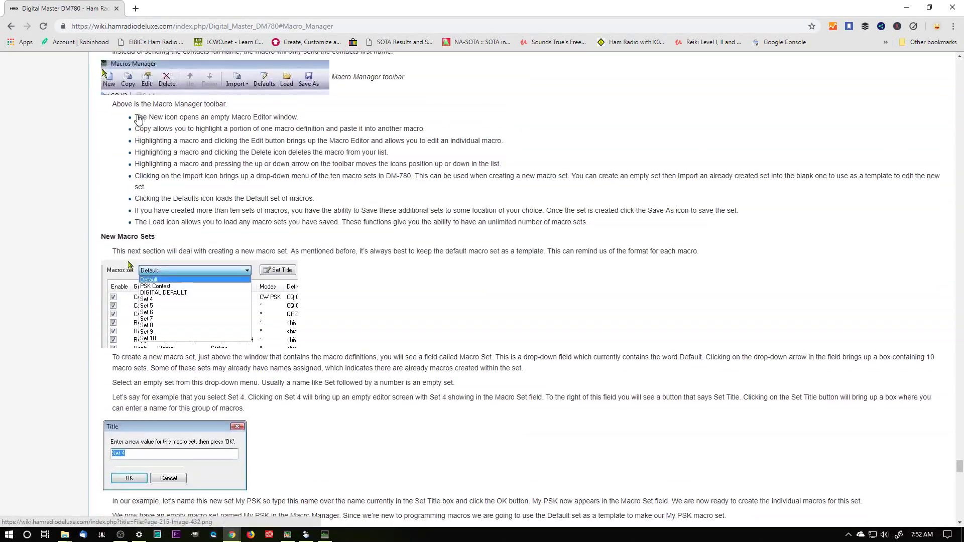
scroll(138, 119, up, 3)
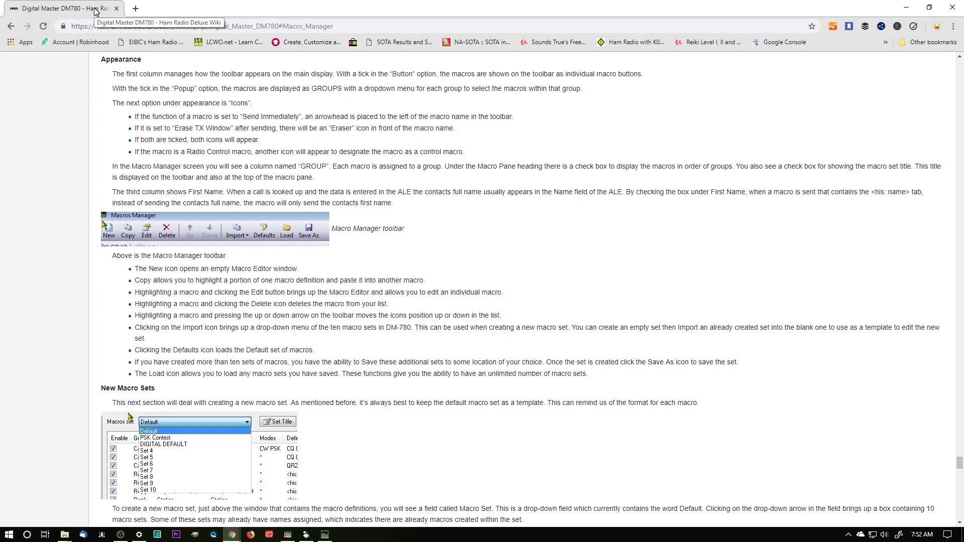
scroll(218, 154, down, 15)
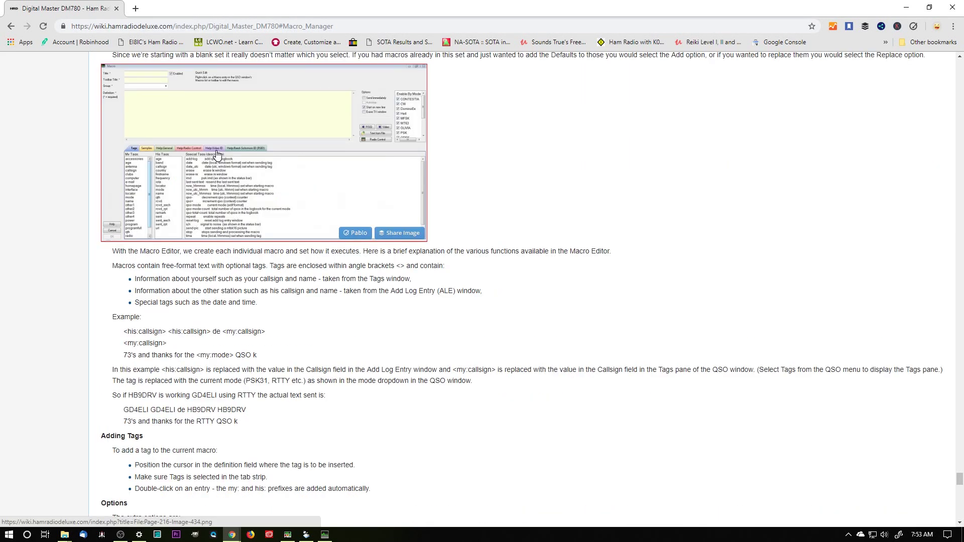
scroll(217, 154, down, 2)
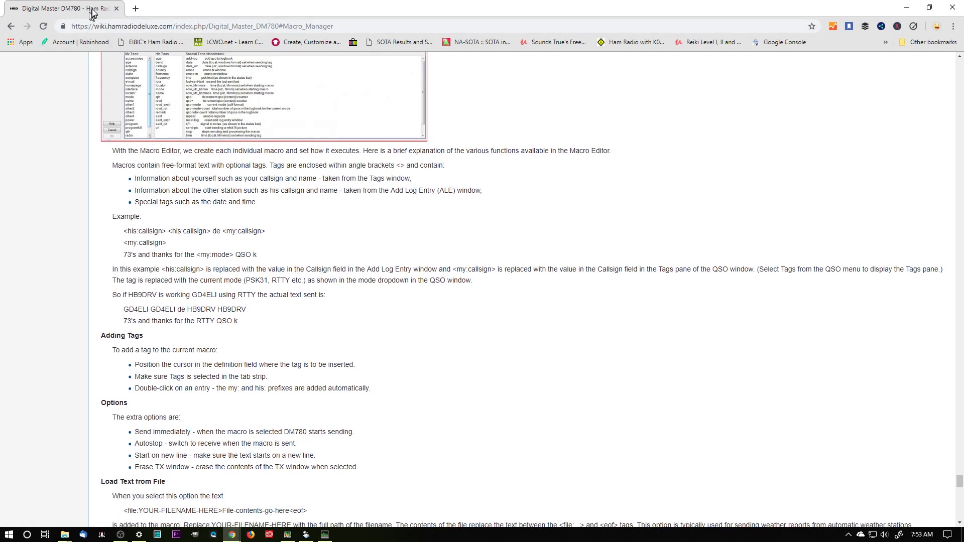
click(906, 7)
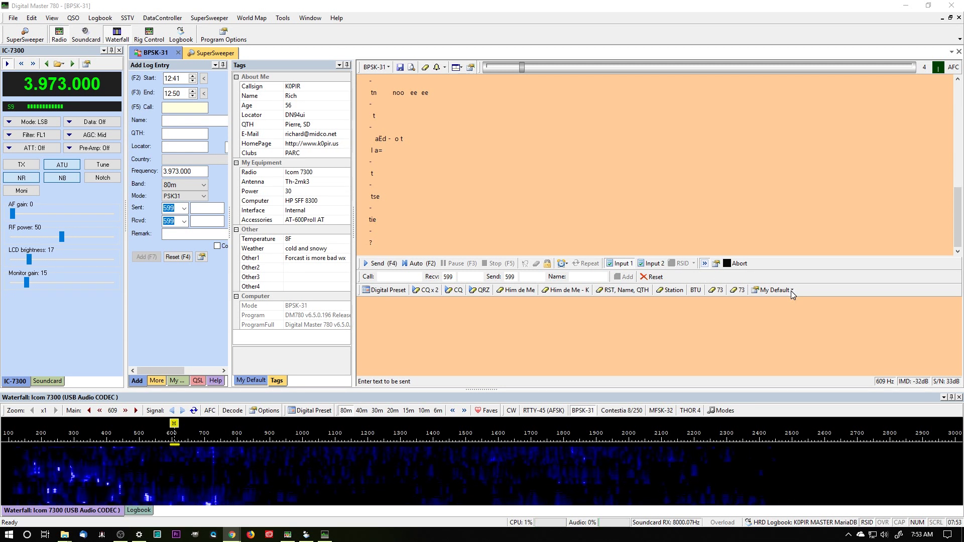
Open the Macros Manager from the My Default macro set and look through the list of macro sets
click(790, 291)
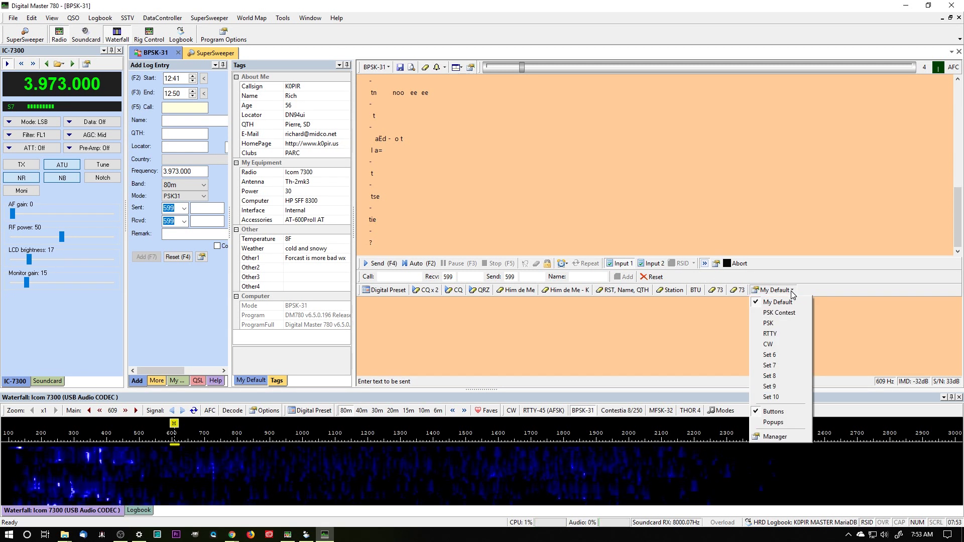
click(792, 436)
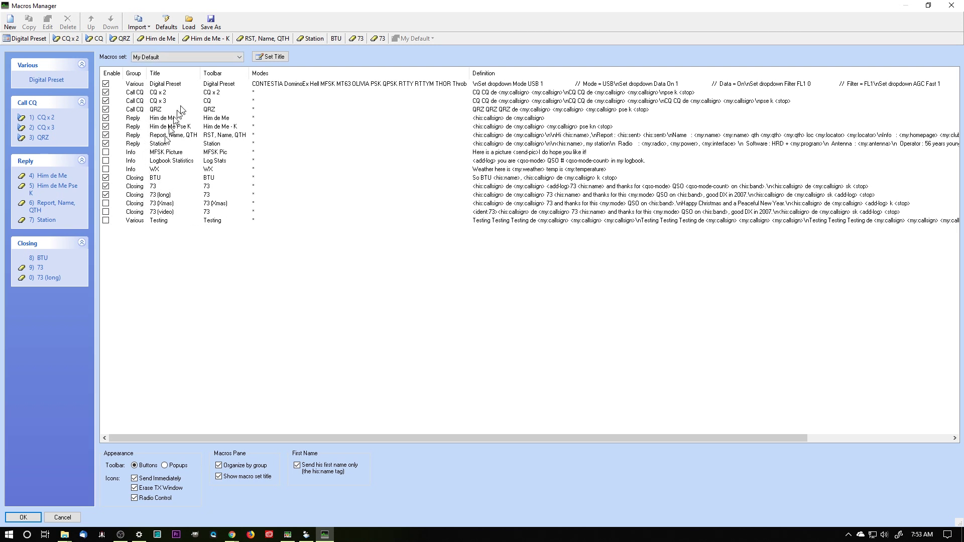
click(240, 57)
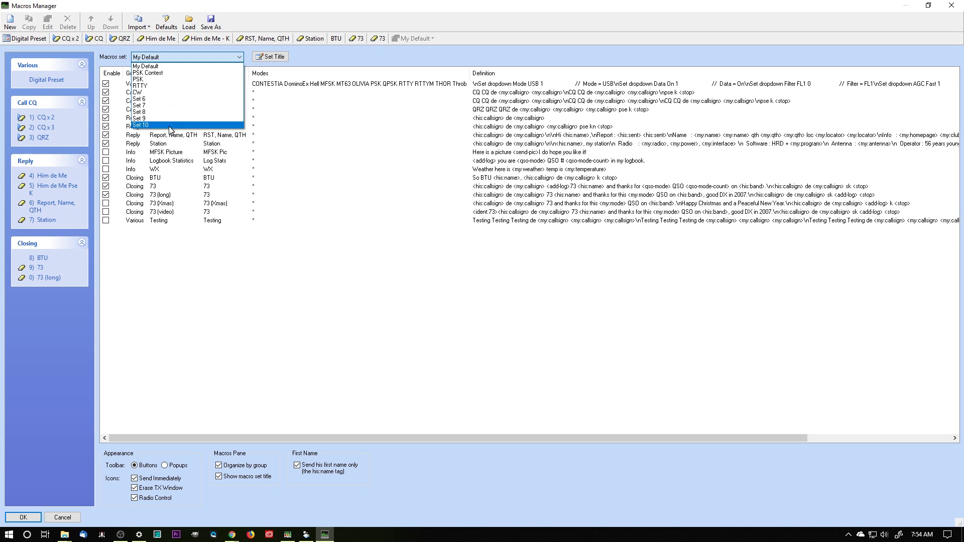
click(321, 58)
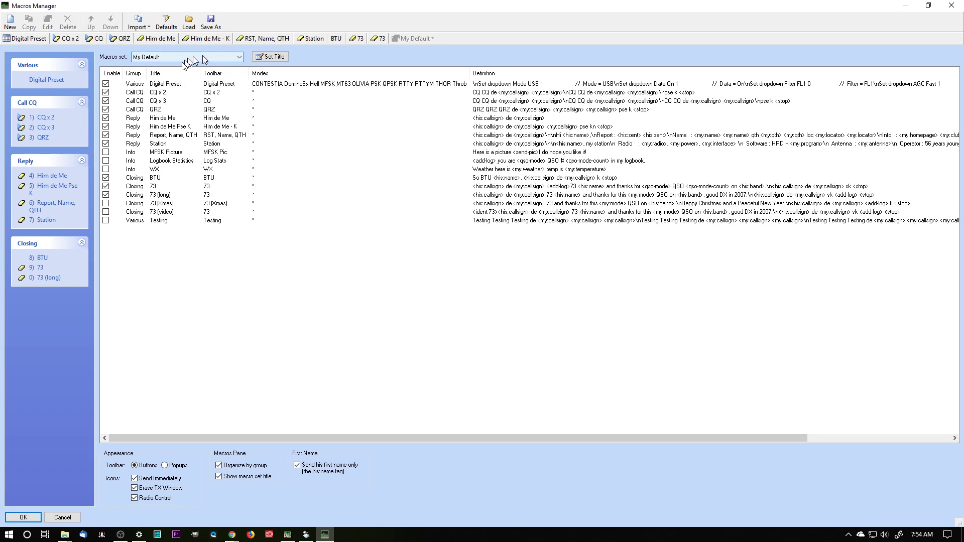
Display the Set 6 macro set and check which existing sets can be imported into it
click(239, 57)
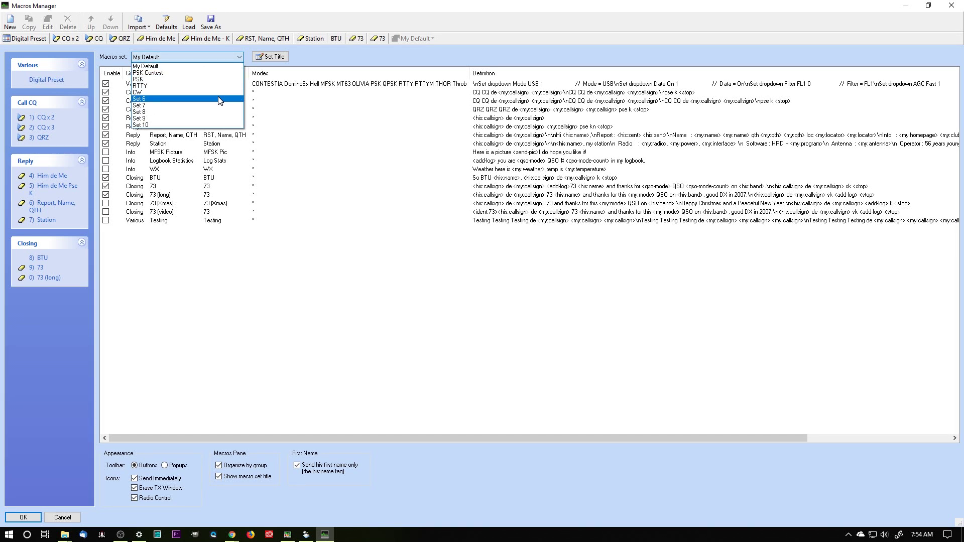
click(220, 100)
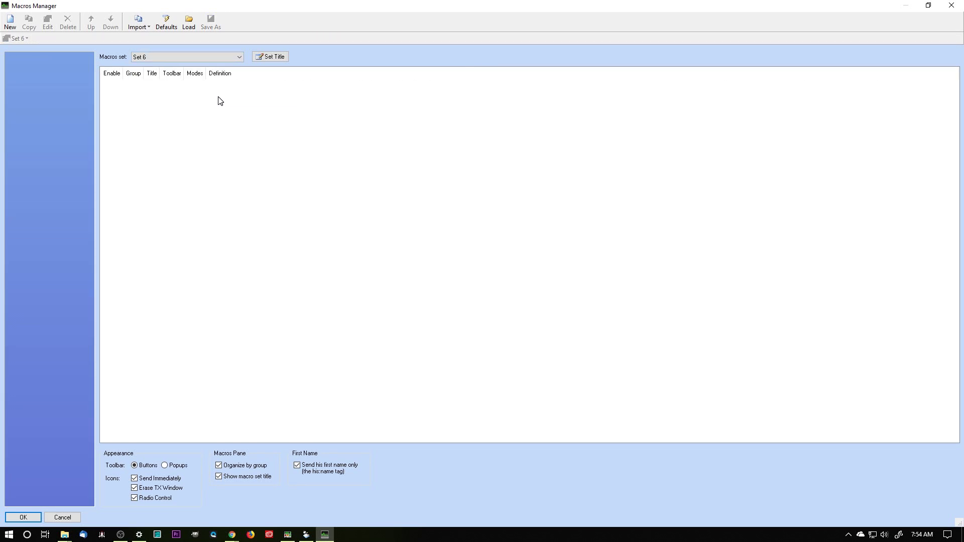
click(148, 28)
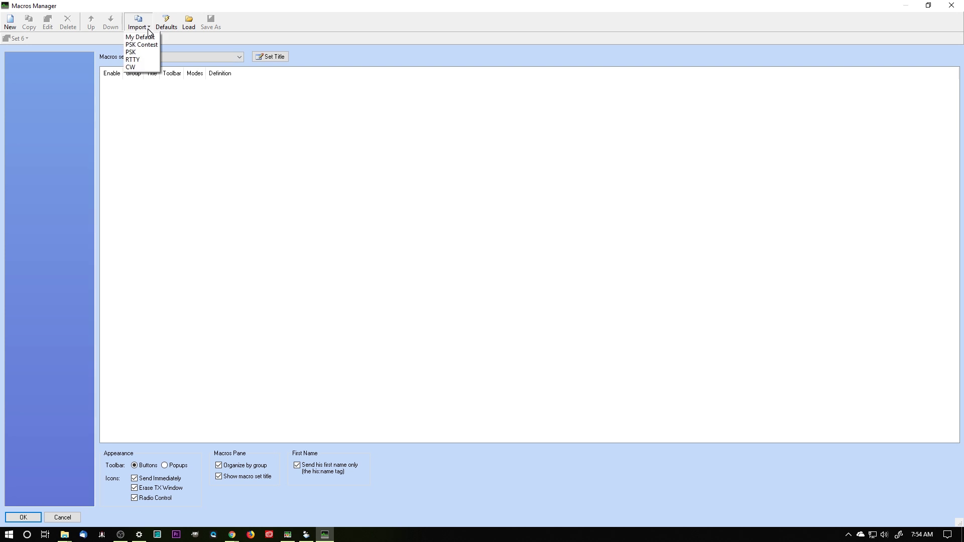
click(297, 26)
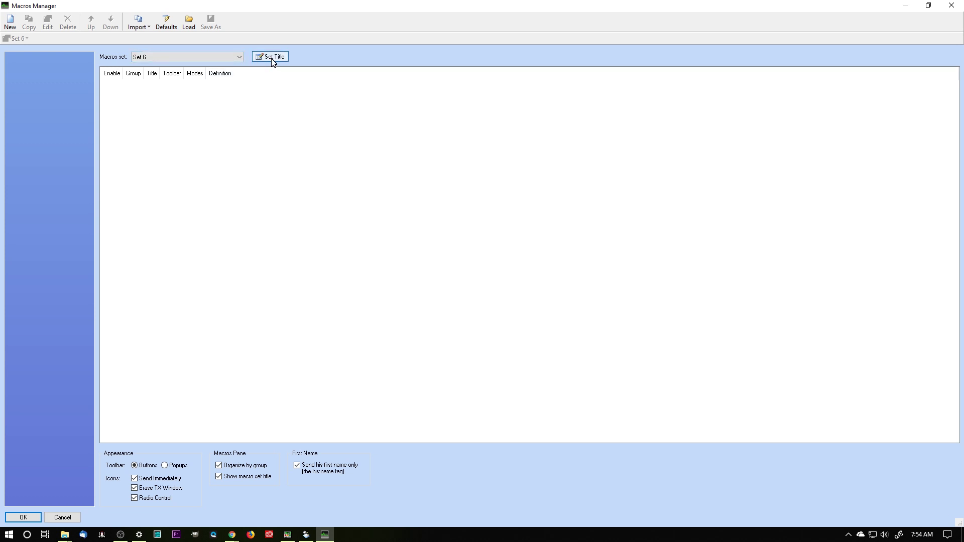
Return to the My Default macro set and examine the CQ x 2 macro's definition, options and tags in the editor
click(240, 58)
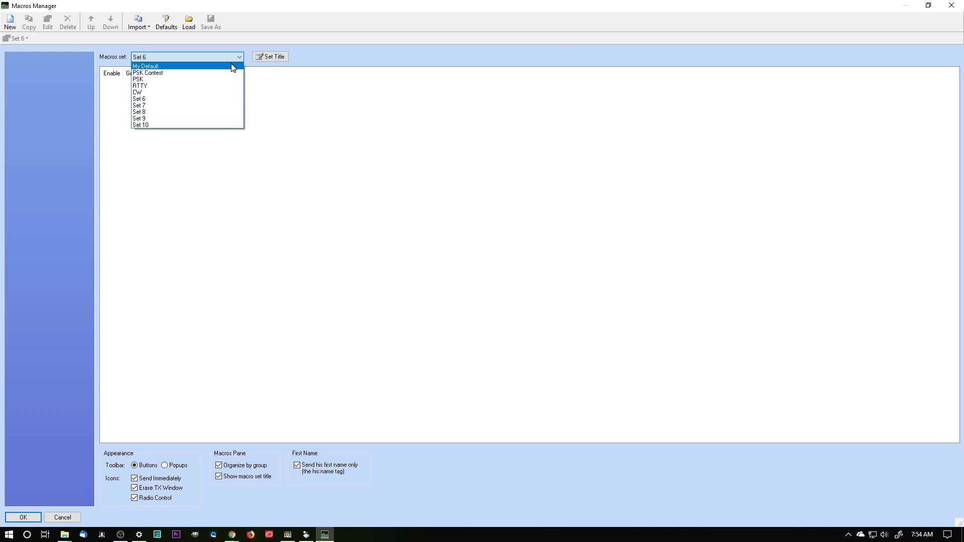
click(234, 68)
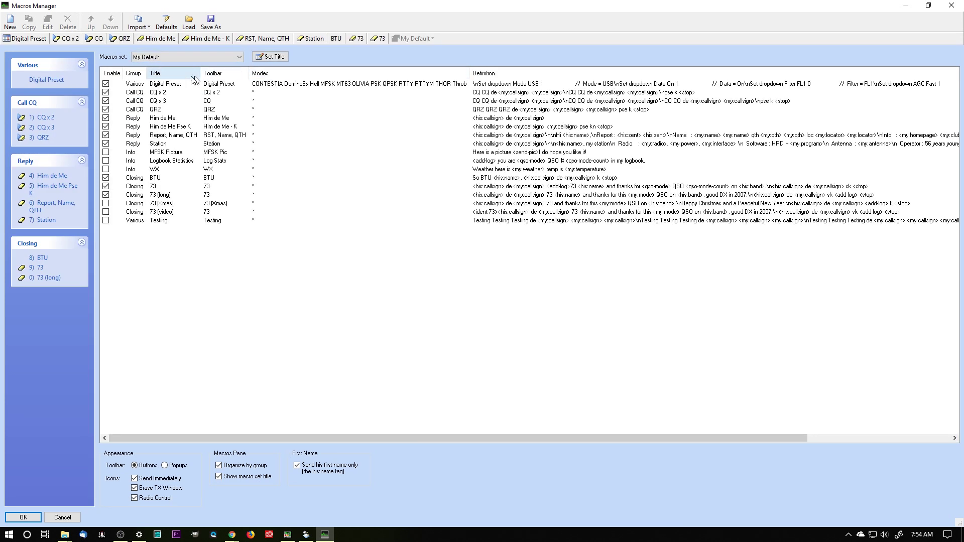
double_click(156, 94)
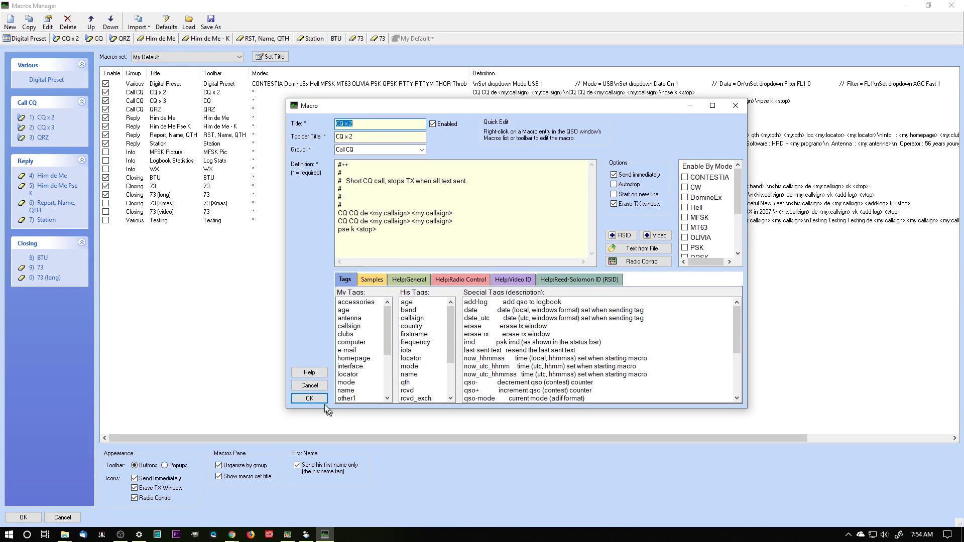
click(310, 398)
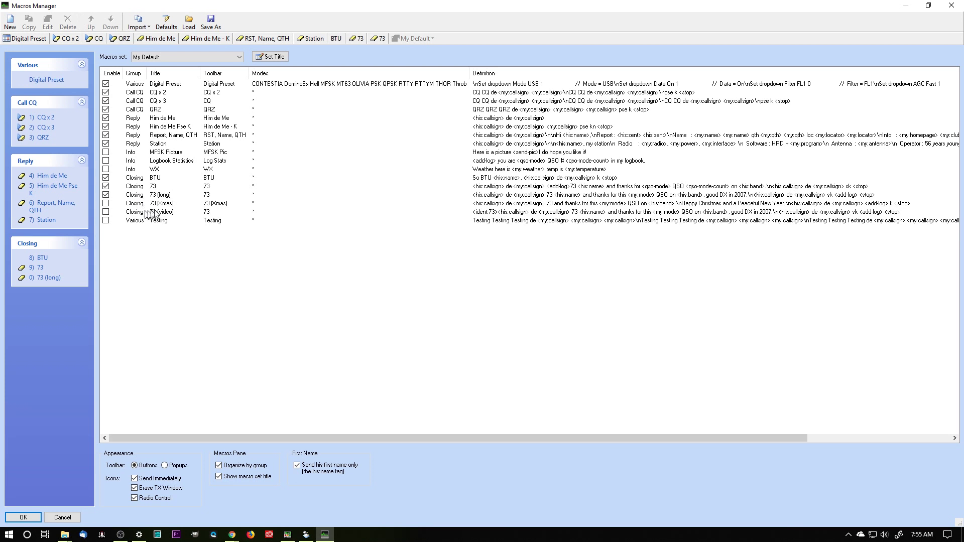
click(239, 59)
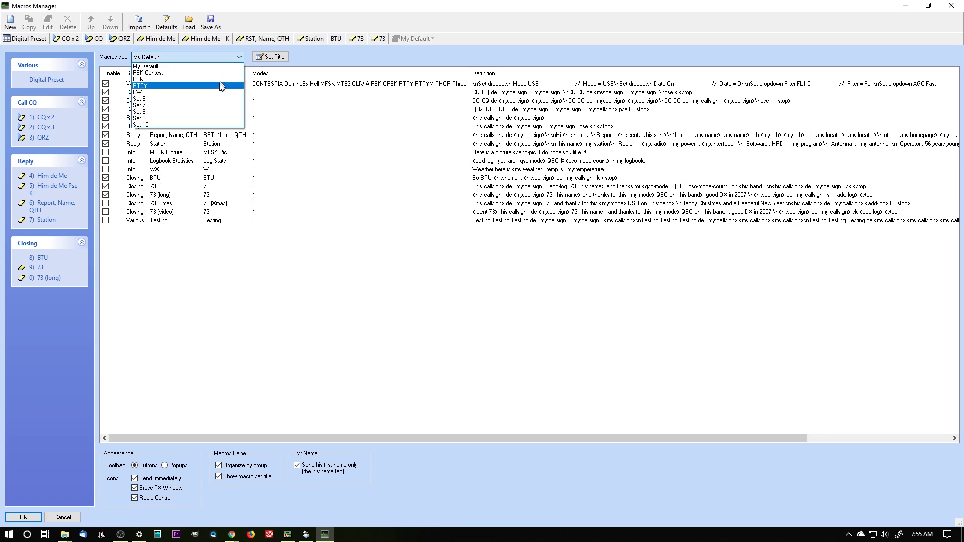
click(314, 56)
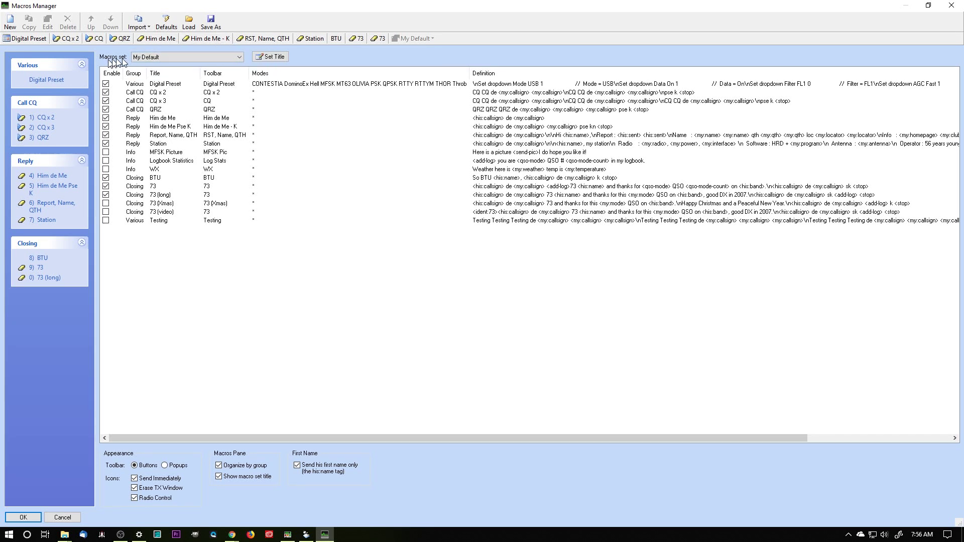
Open Save As for the My Default macro set, show the full path of its storage folder, and move the dialog aside
click(211, 25)
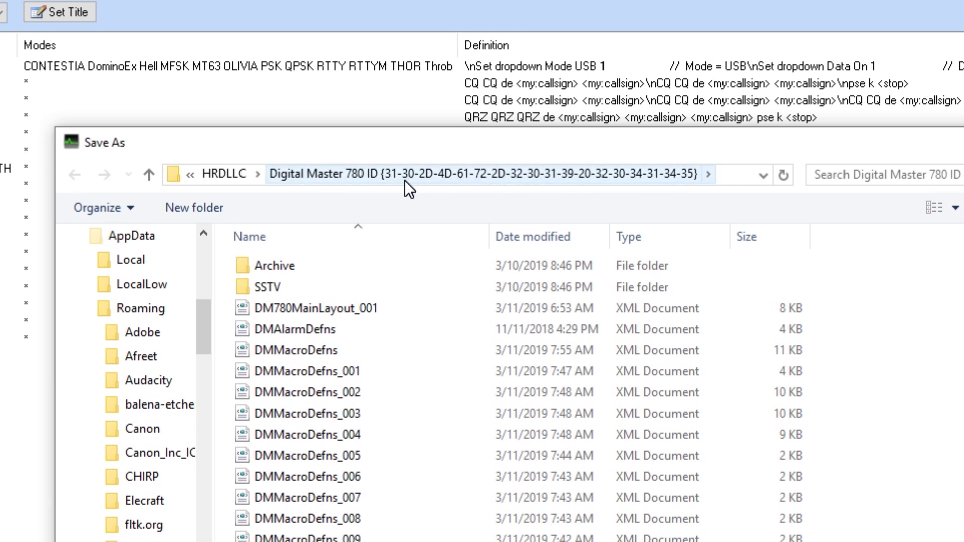
click(725, 174)
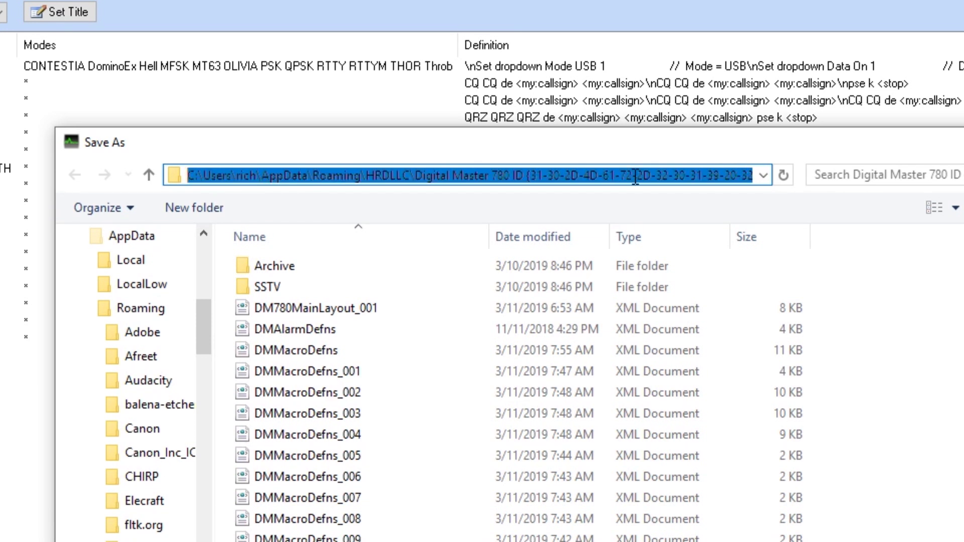
key(Home)
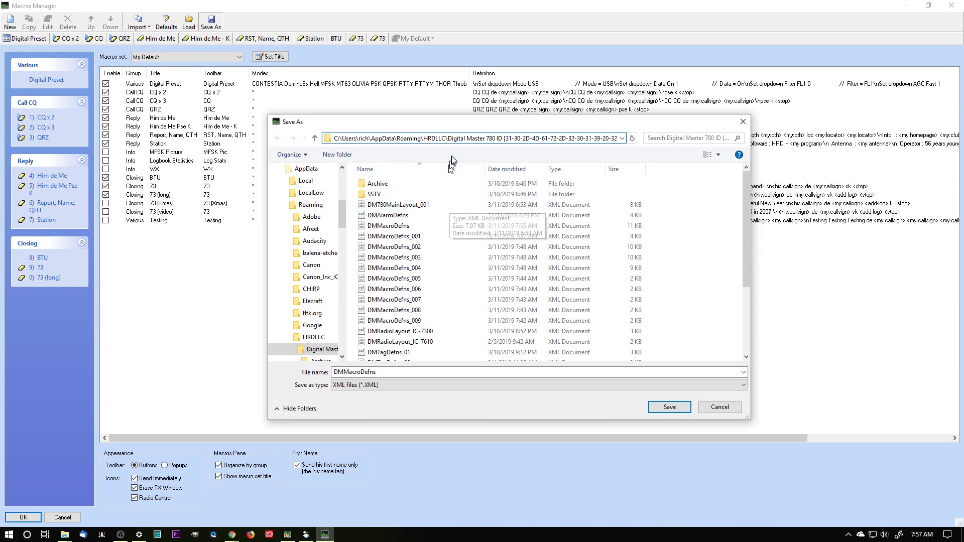
drag(461, 128, 504, 96)
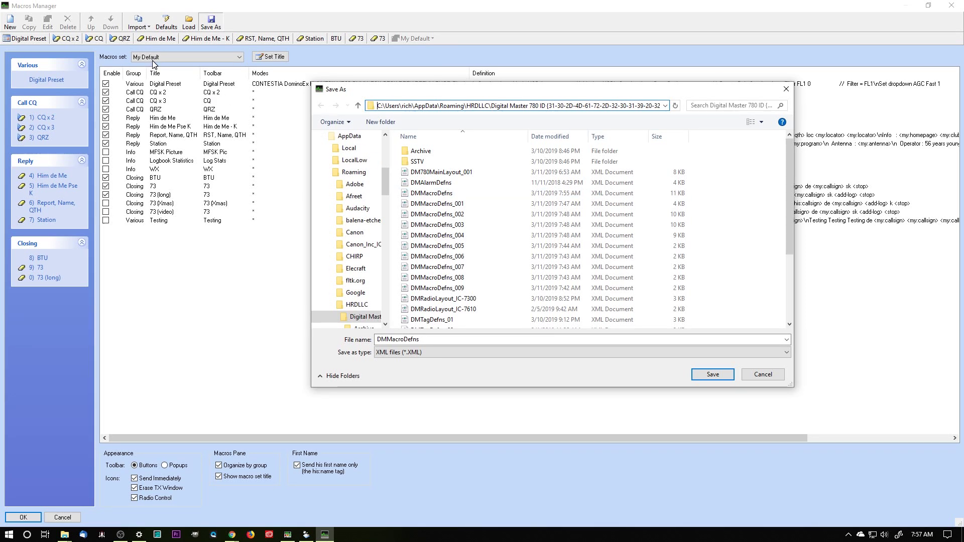
Examine the macro set files from DMMacroDefns through DMMacroDefns_003 in the storage folder, and select DMMacroDefns again
click(430, 195)
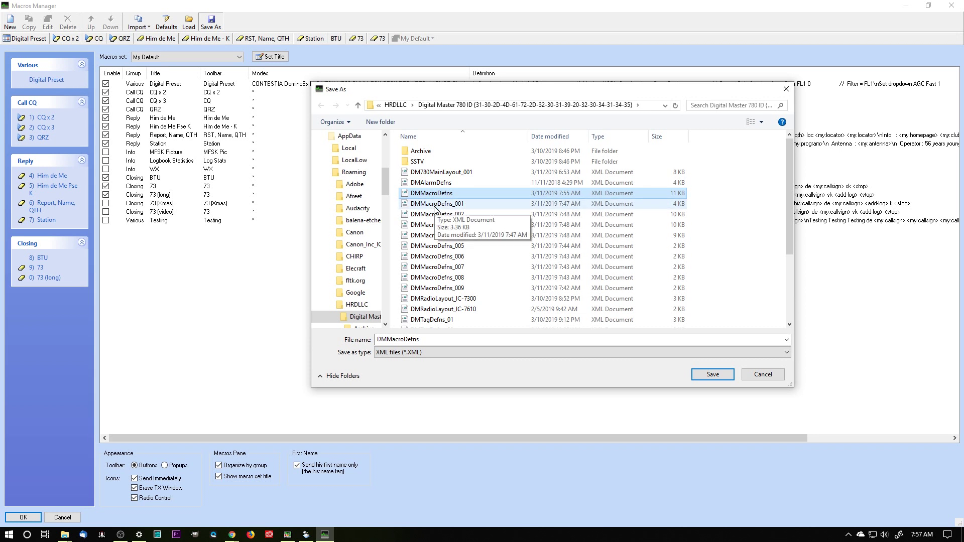
click(432, 206)
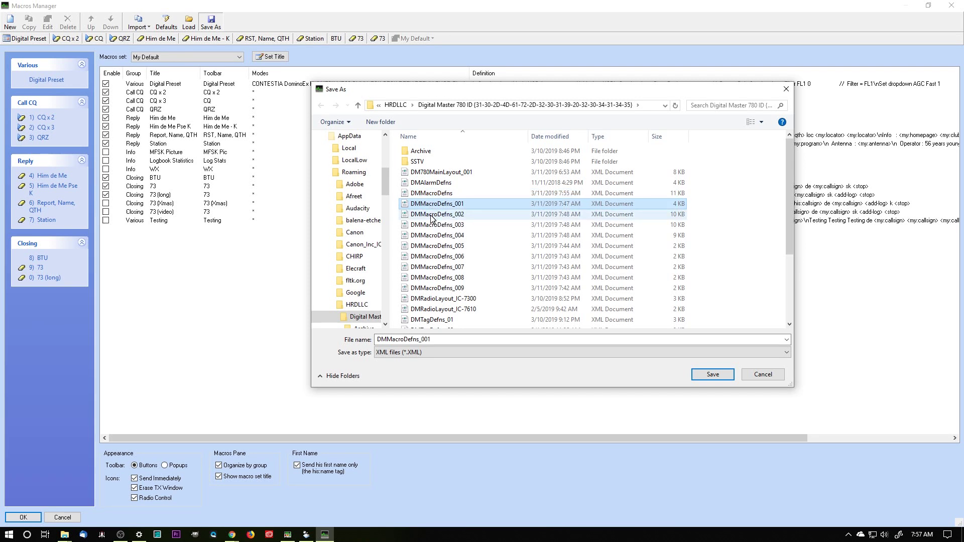
click(431, 214)
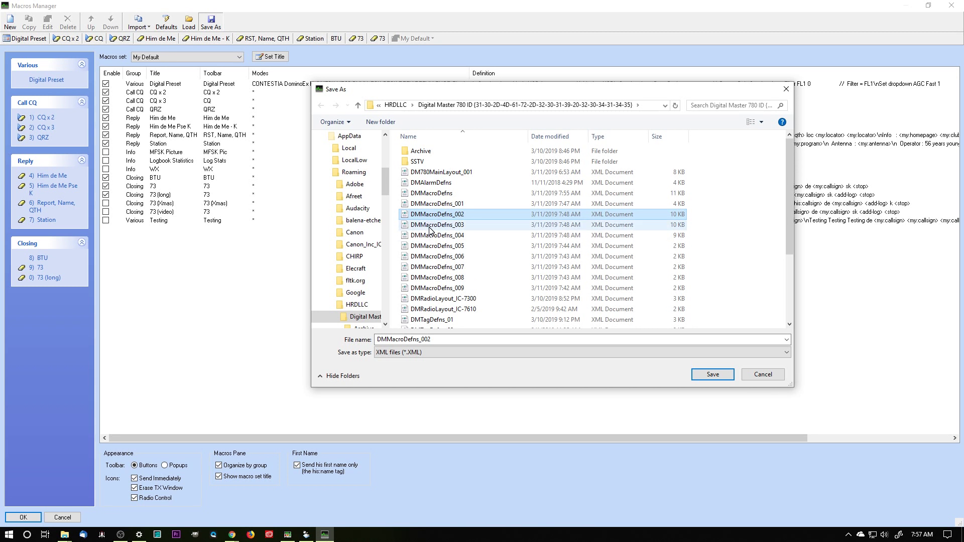
click(429, 225)
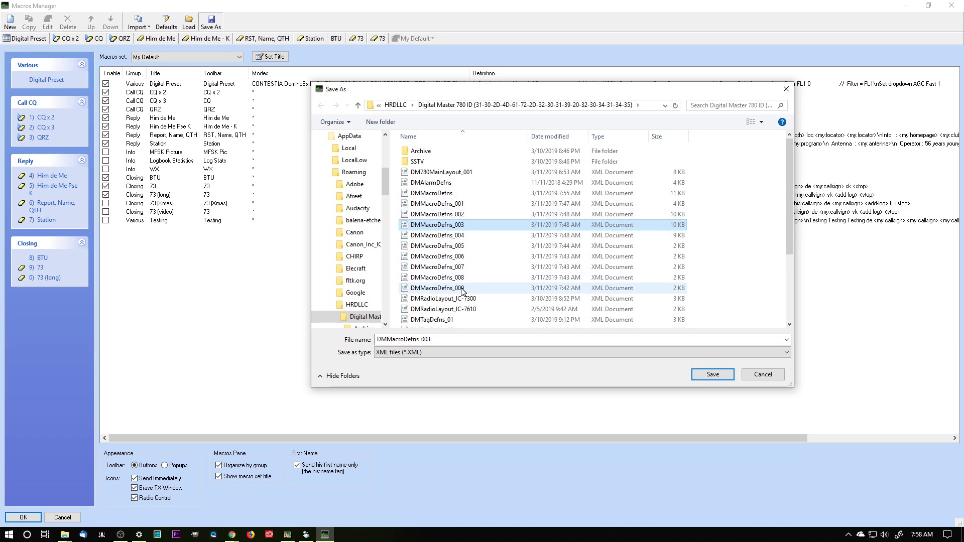
click(448, 197)
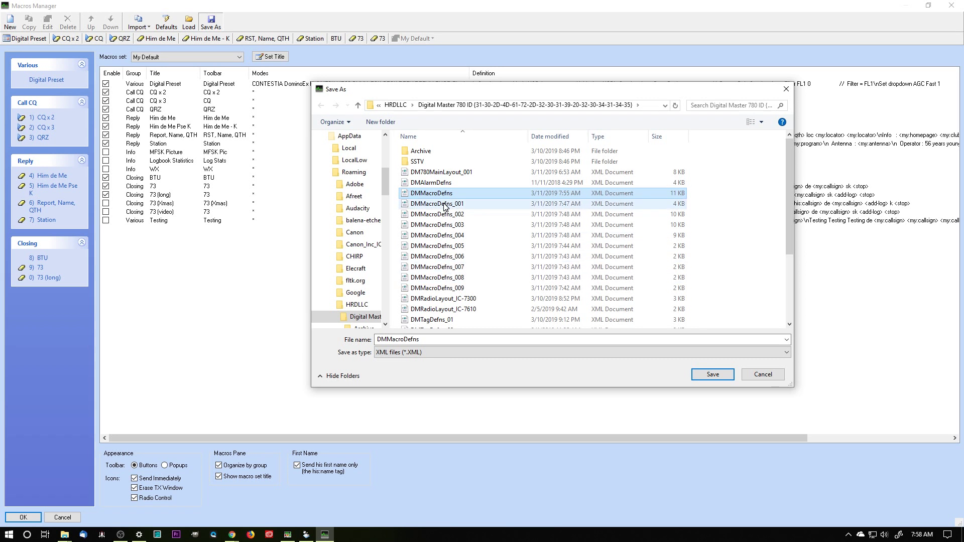
Copy the full path of the macro storage folder and close the Save As dialog without saving
click(645, 107)
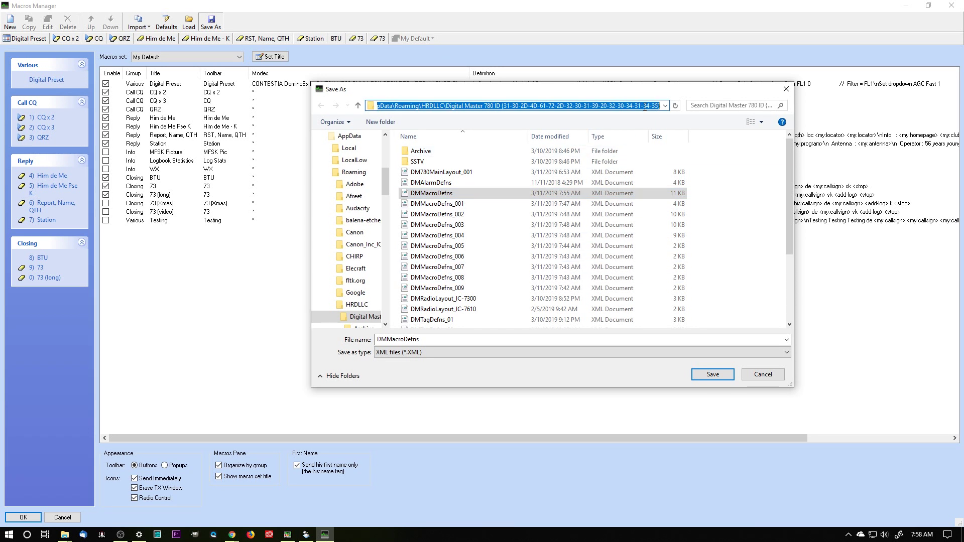
right_click(612, 105)
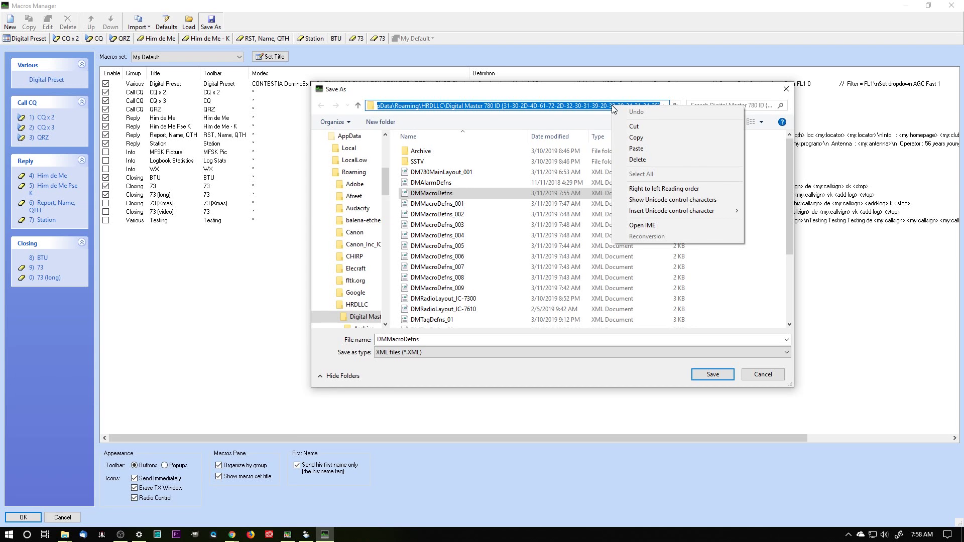
click(634, 138)
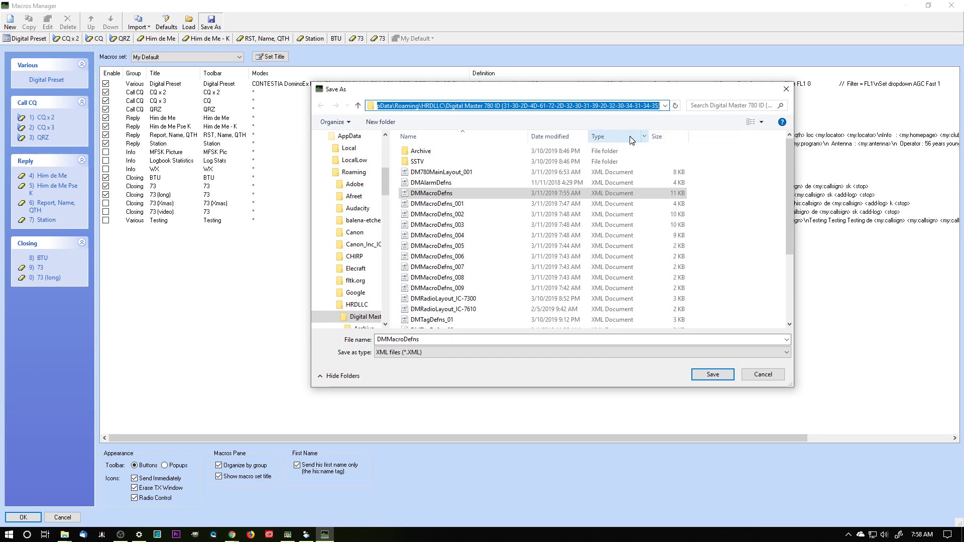
click(759, 377)
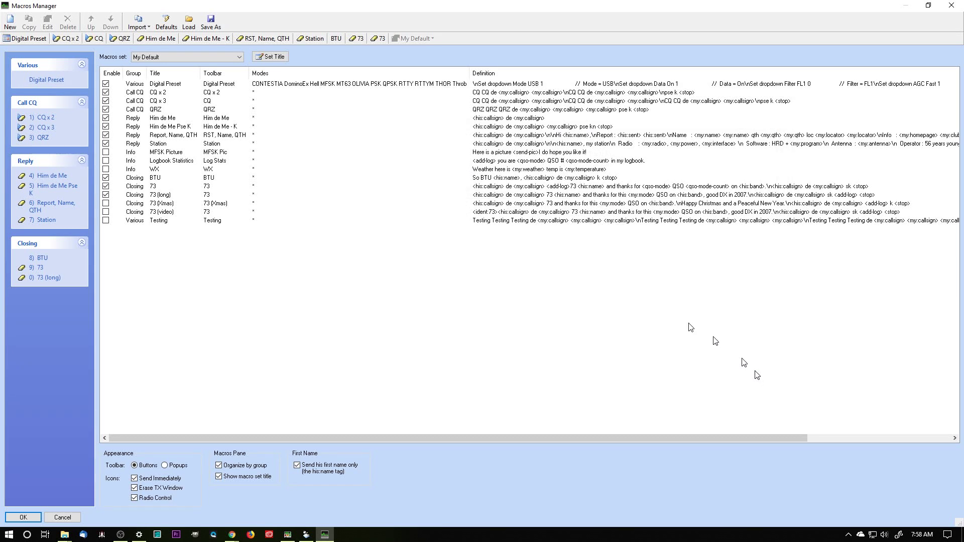
Close the Macros Manager, switch to File Explorer and go to the copied path of the macro storage folder
click(24, 517)
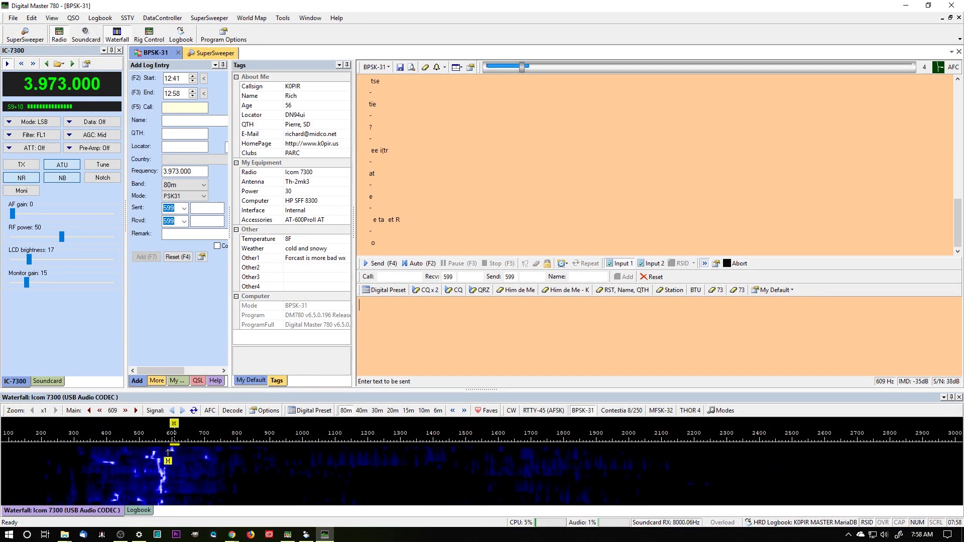
click(65, 536)
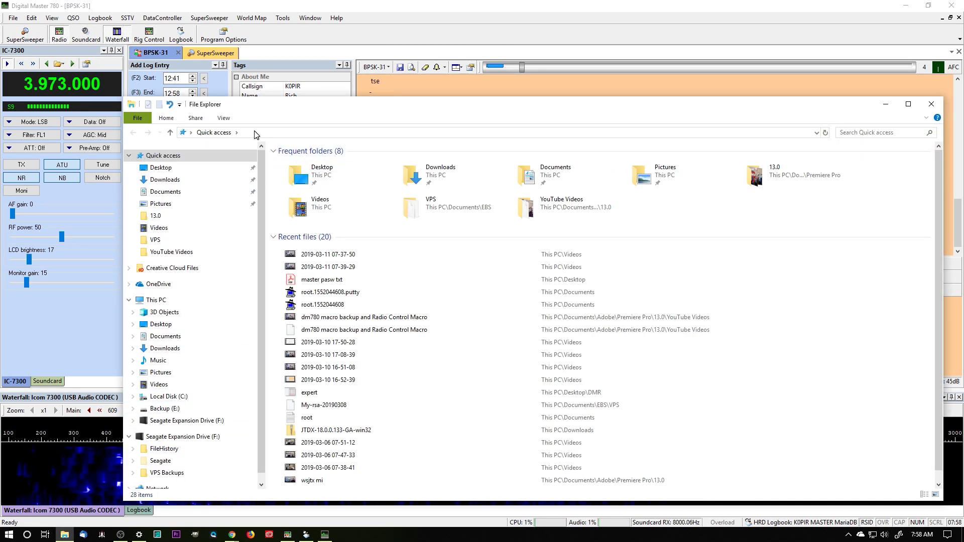
click(255, 132)
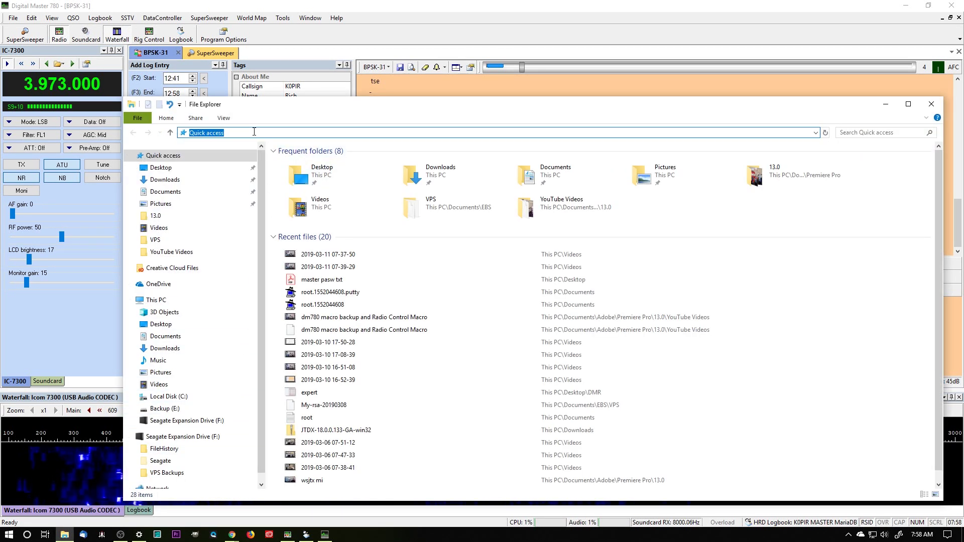
right_click(254, 132)
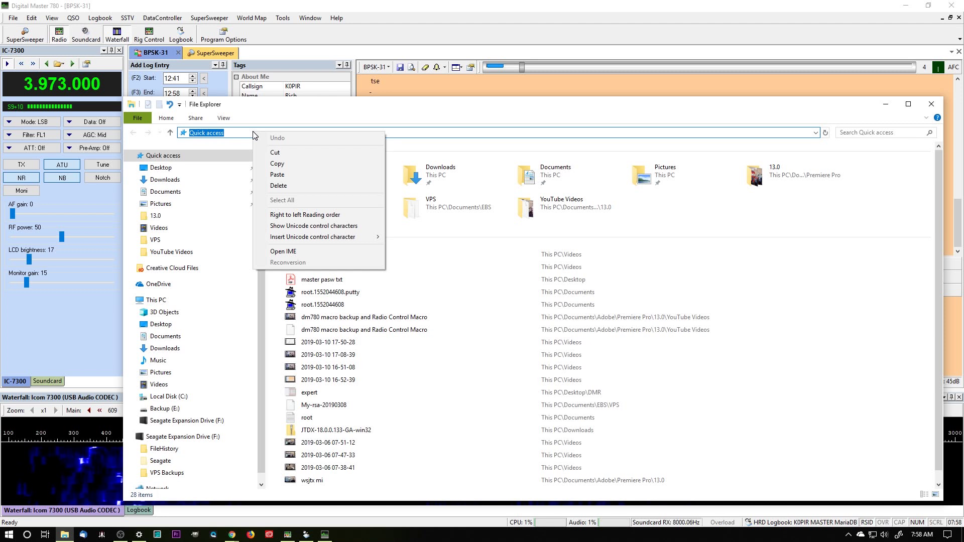
click(276, 176)
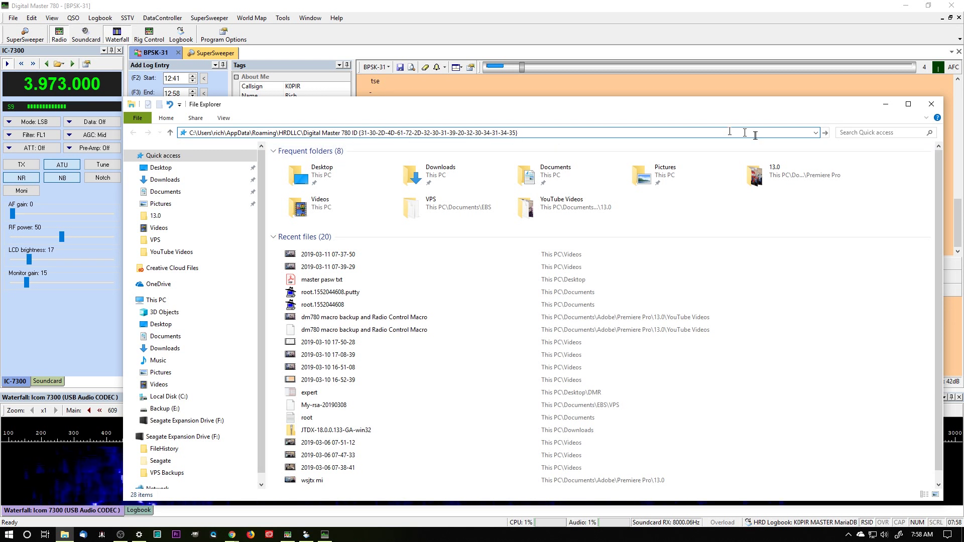
click(825, 134)
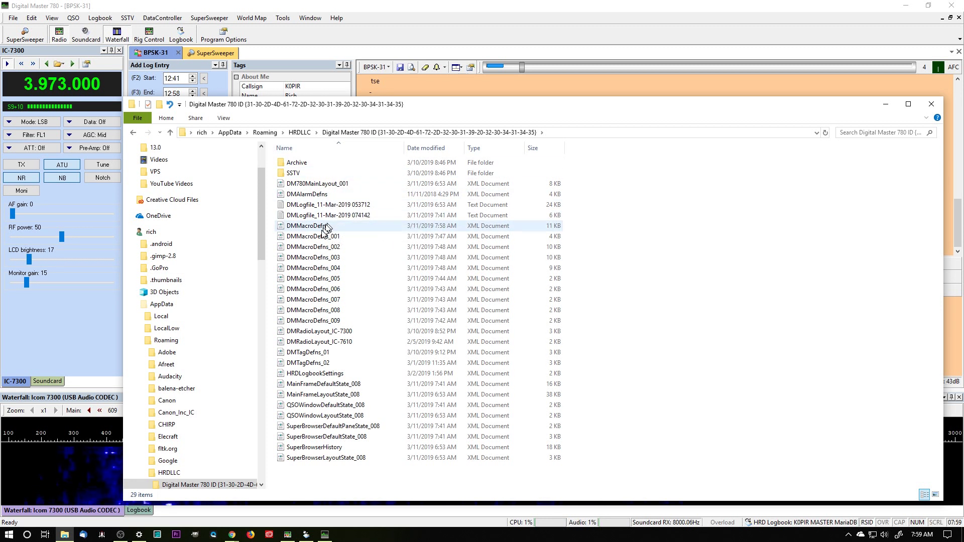
Select the files DMMacroDefns through DMMacroDefns_009 and reveal the Macros folder under Documents > Ham Radio Deluxe in the folder tree
click(321, 227)
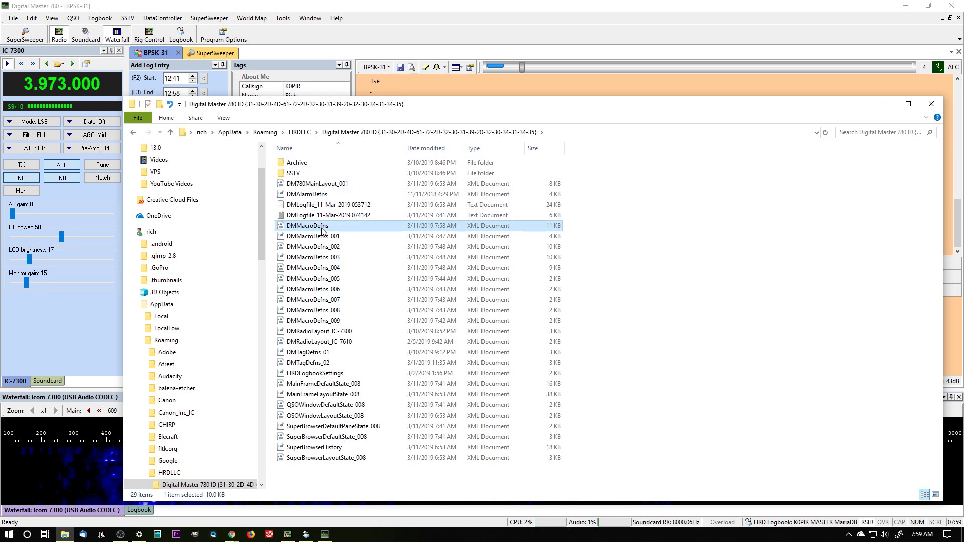
shift+click(314, 321)
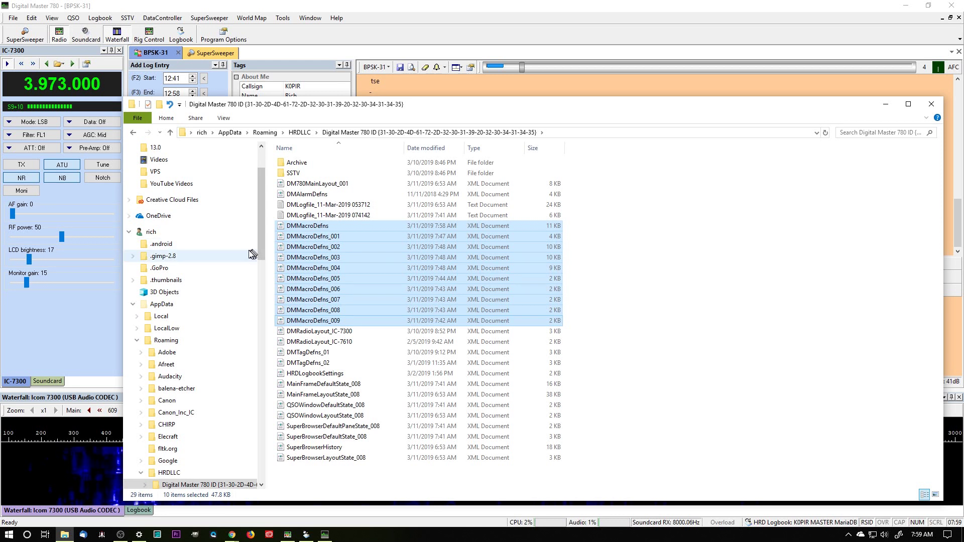
click(128, 233)
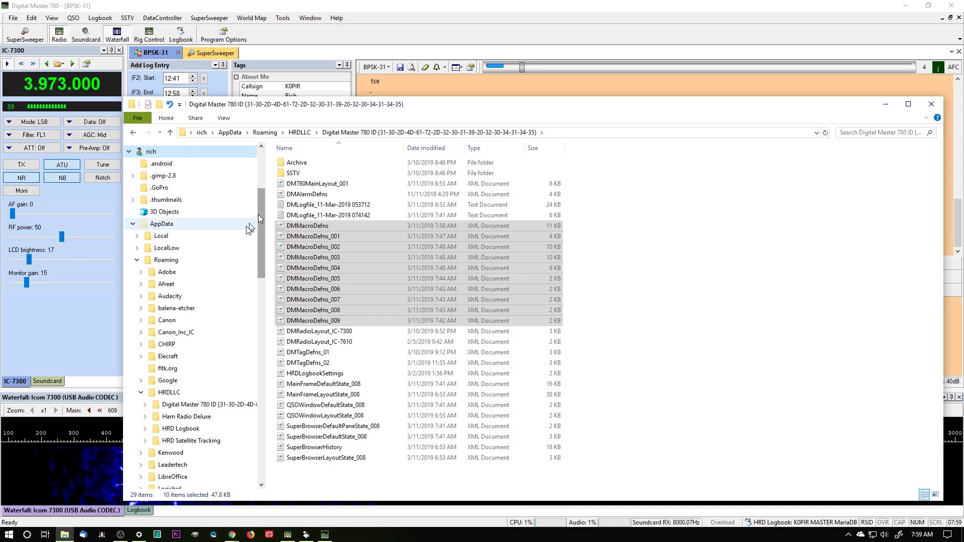
click(141, 392)
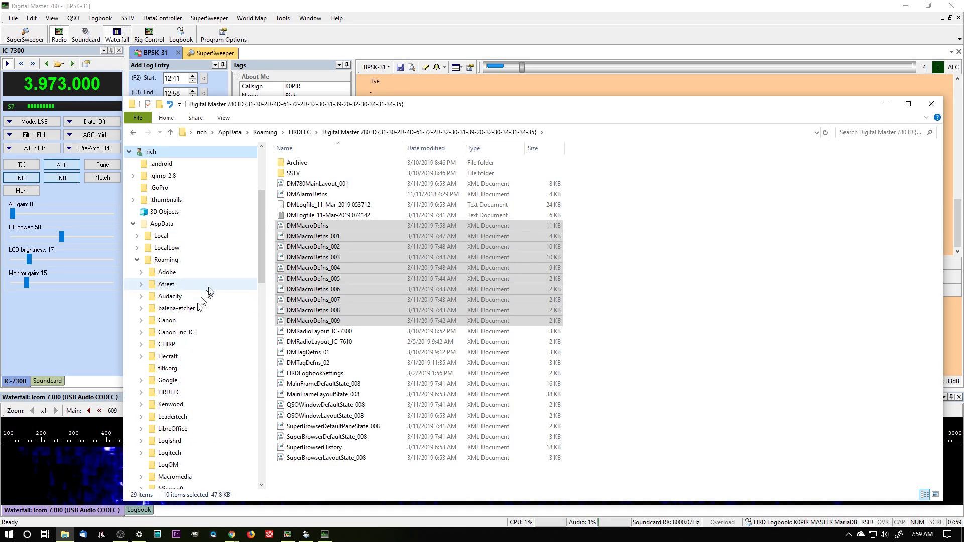
drag(261, 236, 261, 324)
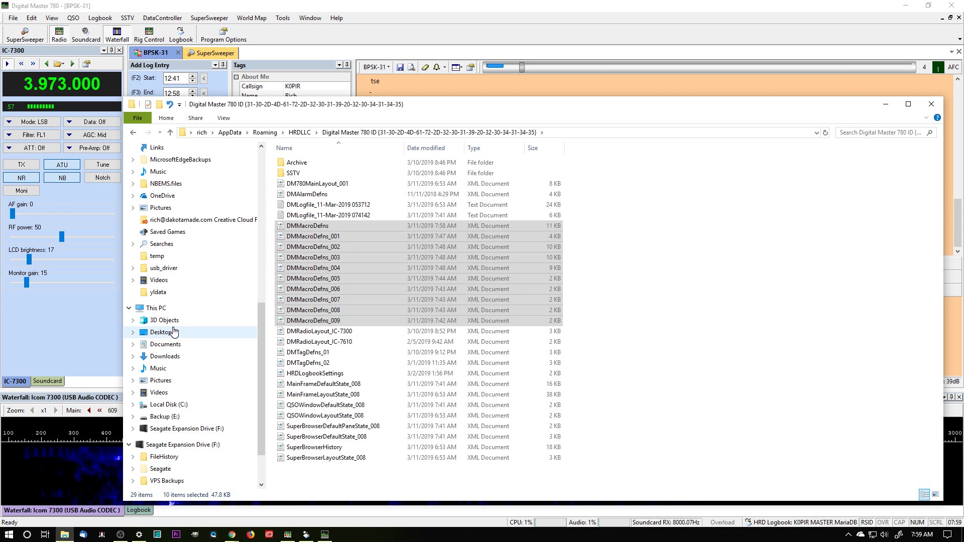
click(133, 345)
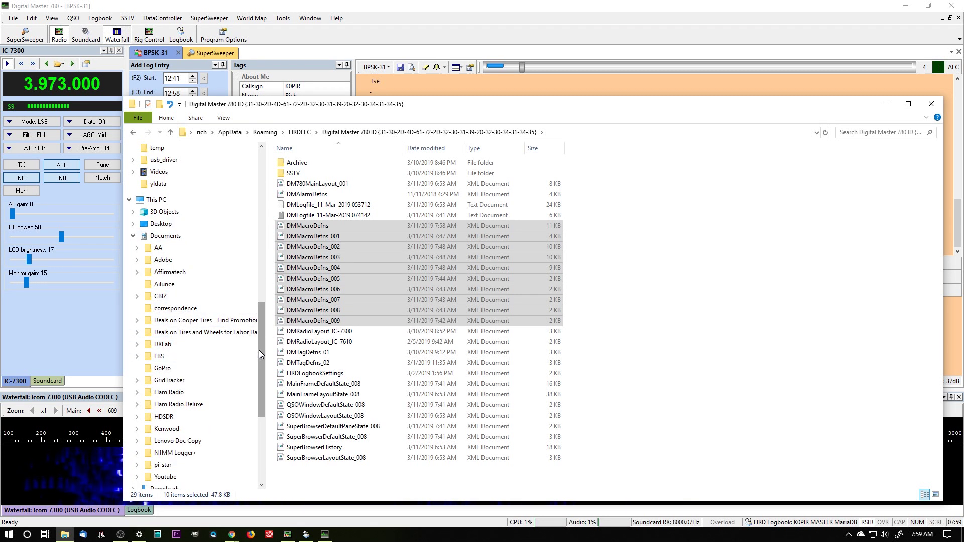
drag(258, 351, 259, 368)
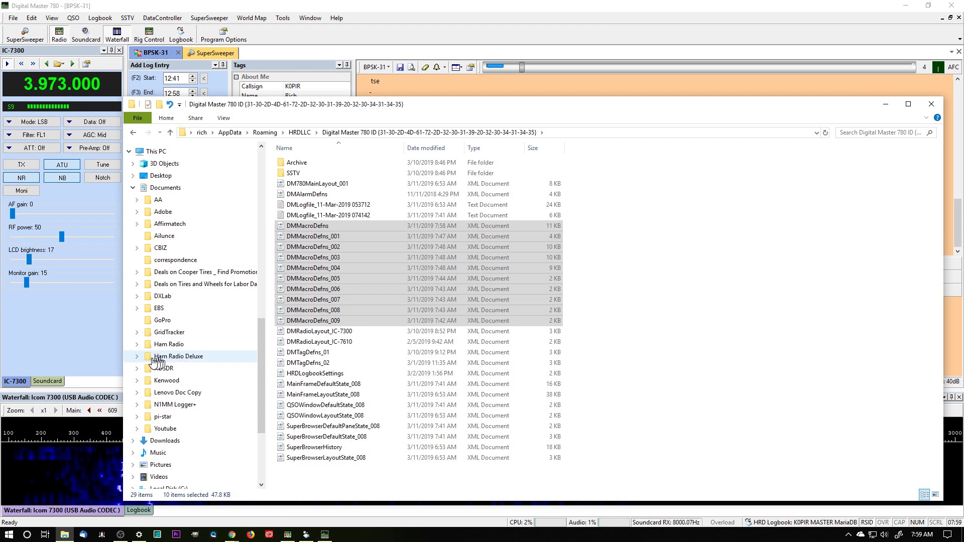
click(137, 356)
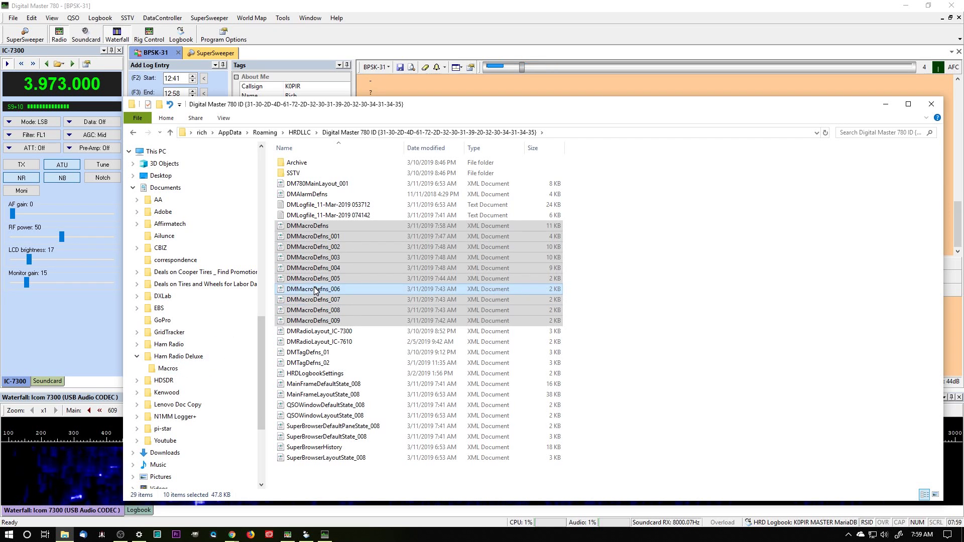
Copy the selected macro files into the Ham Radio Deluxe Macros folder, replacing the existing ones, and close File Explorer
drag(315, 290, 198, 375)
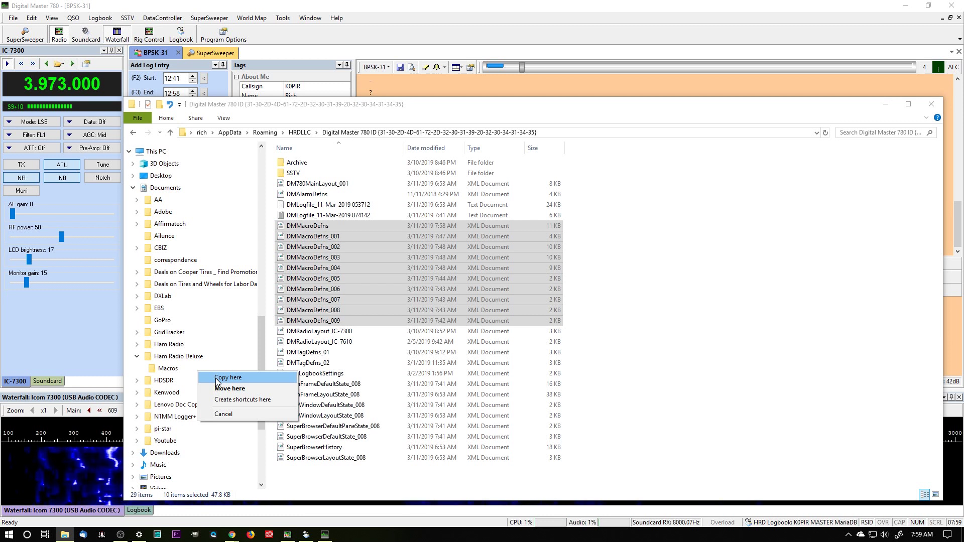
click(217, 380)
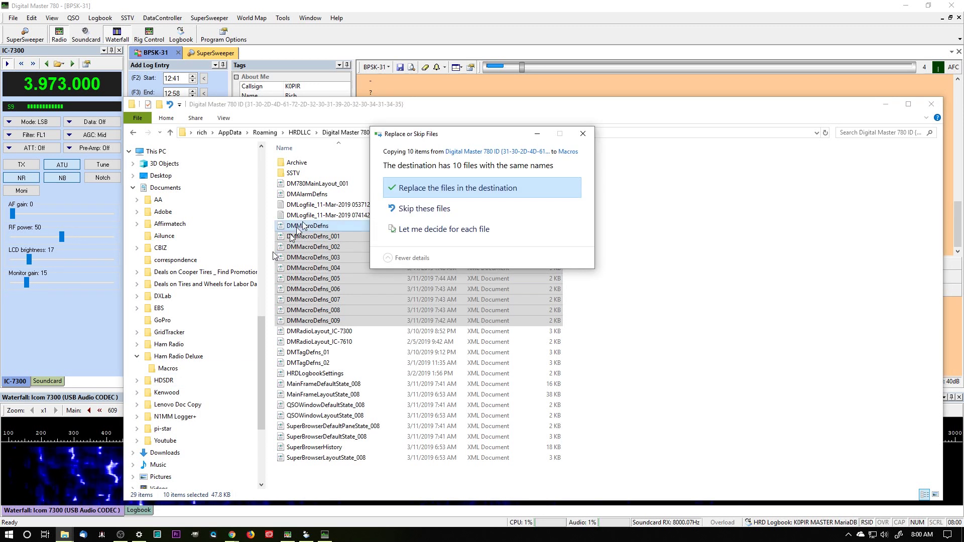
click(425, 190)
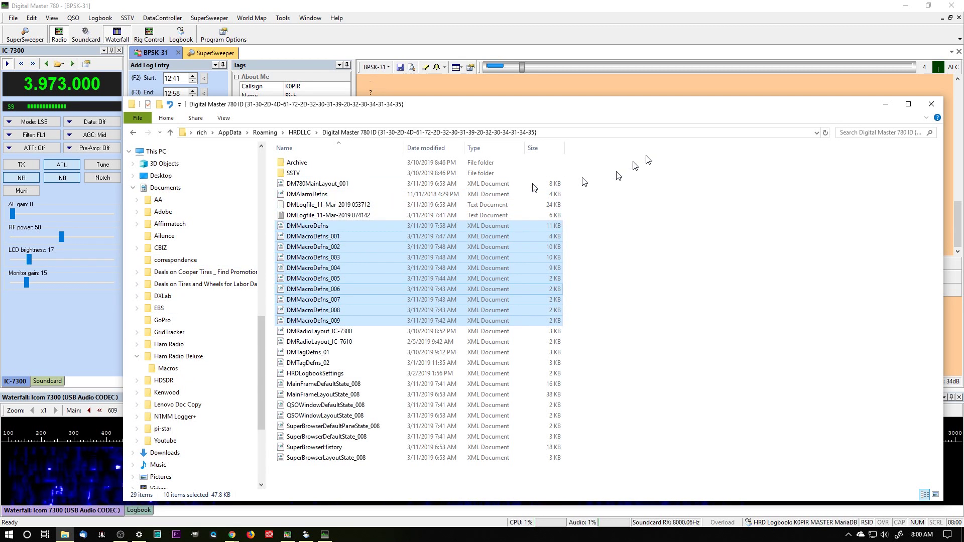
click(930, 104)
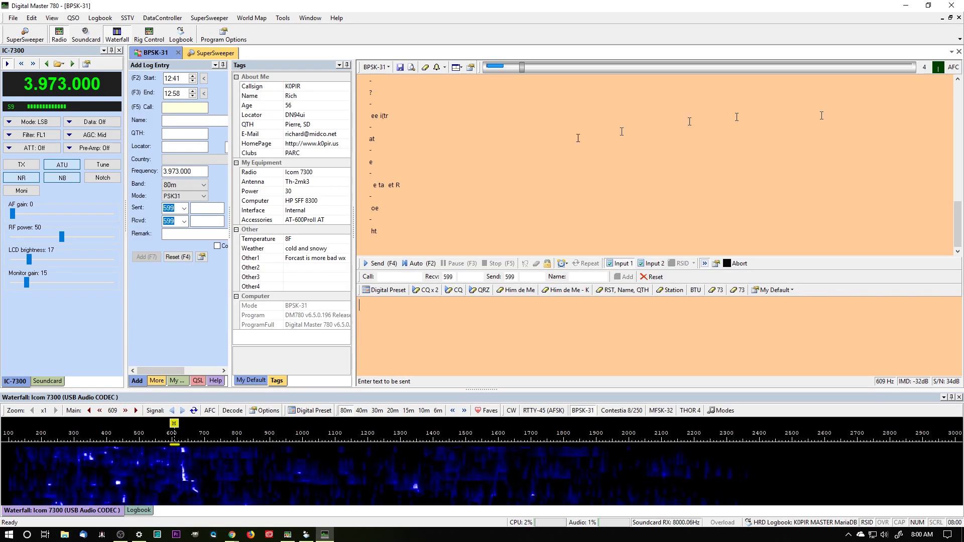
Reopen the Macros Manager from the macro set list and switch to the RTTY macro set
click(783, 290)
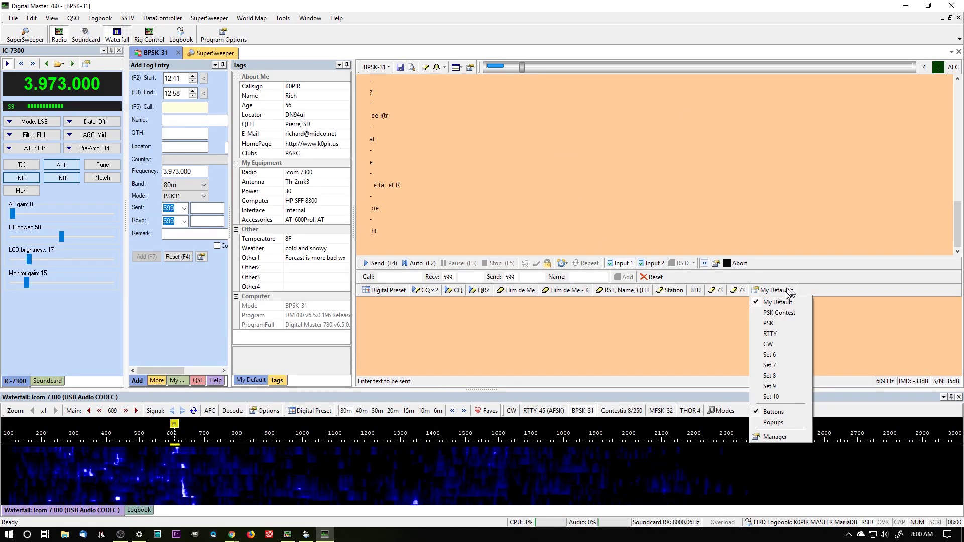
click(772, 437)
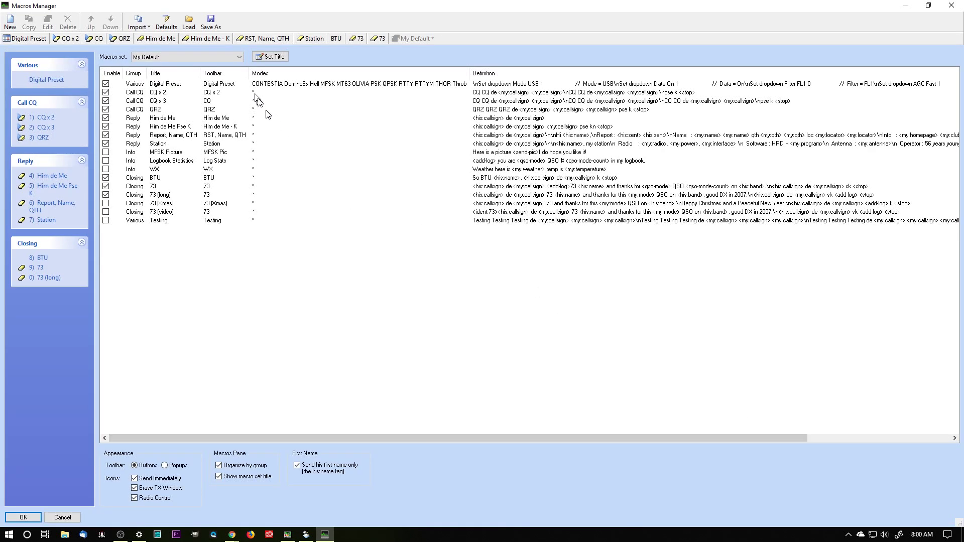
click(239, 61)
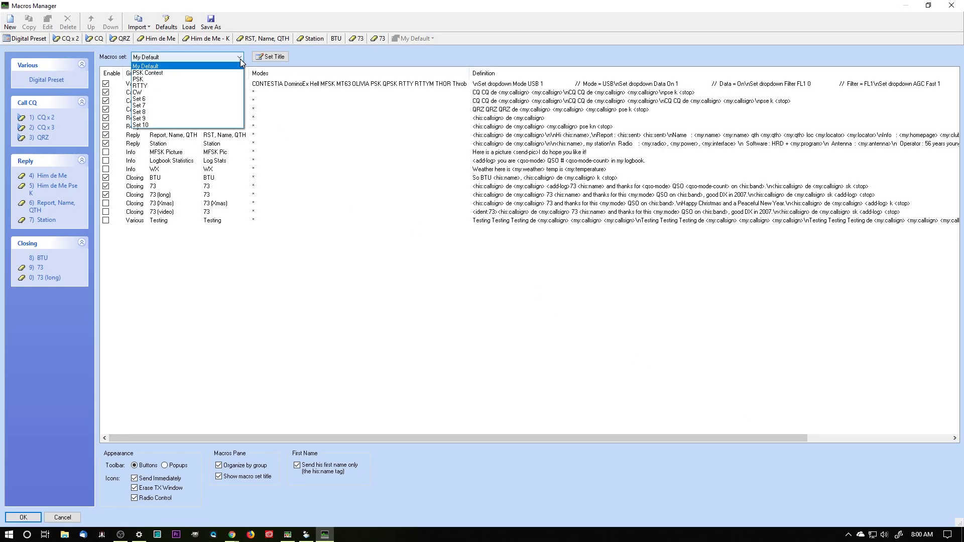
click(232, 86)
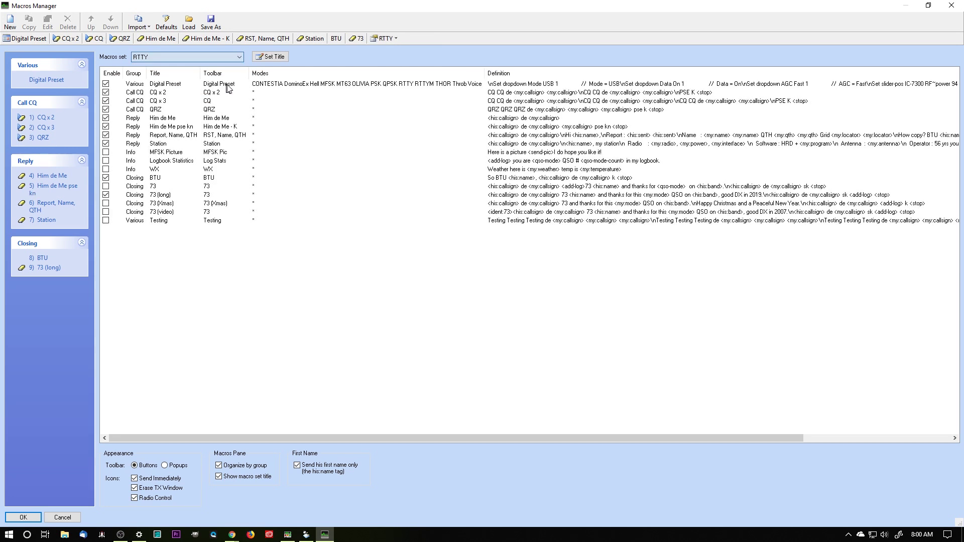
Delete all macros in the RTTY set, from Digital Preset through Testing, and accept the changes
click(169, 85)
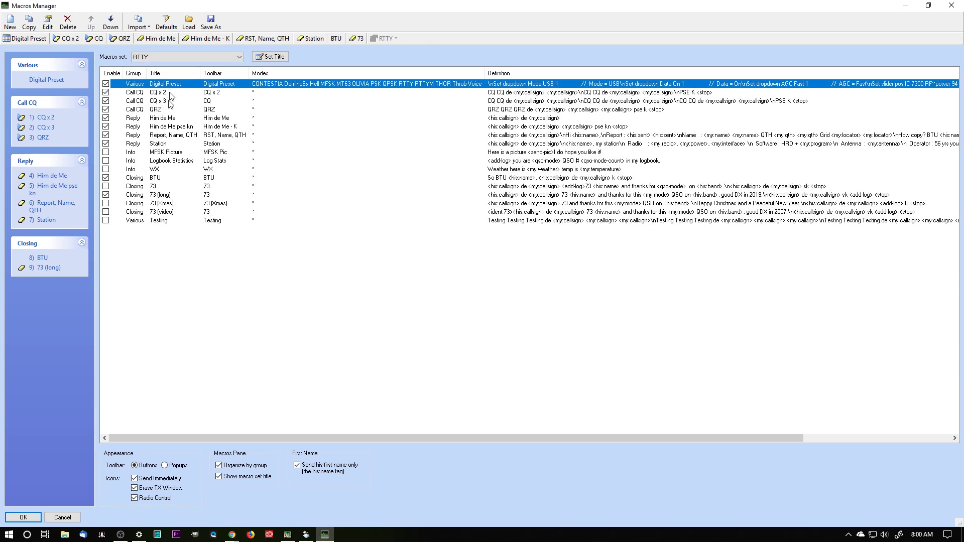
shift+click(162, 221)
click(68, 23)
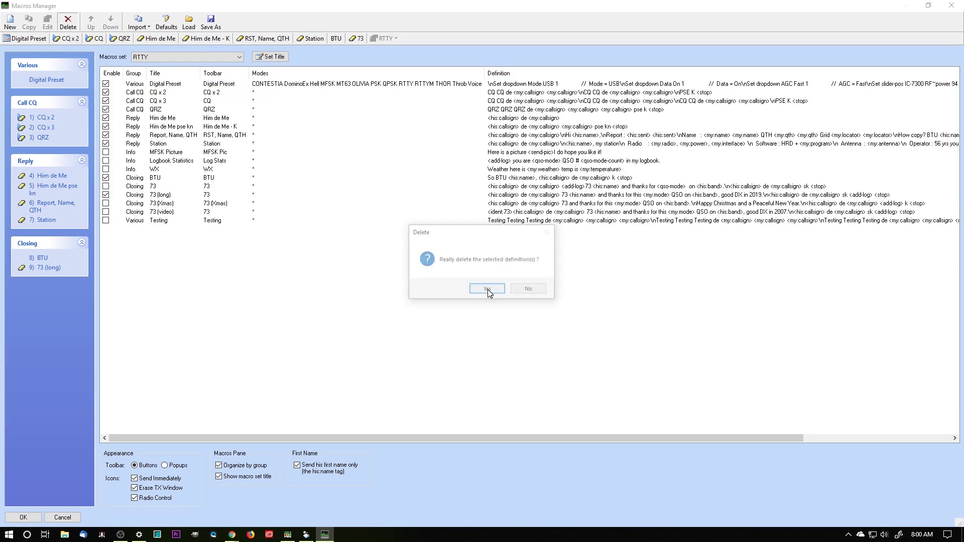
click(518, 291)
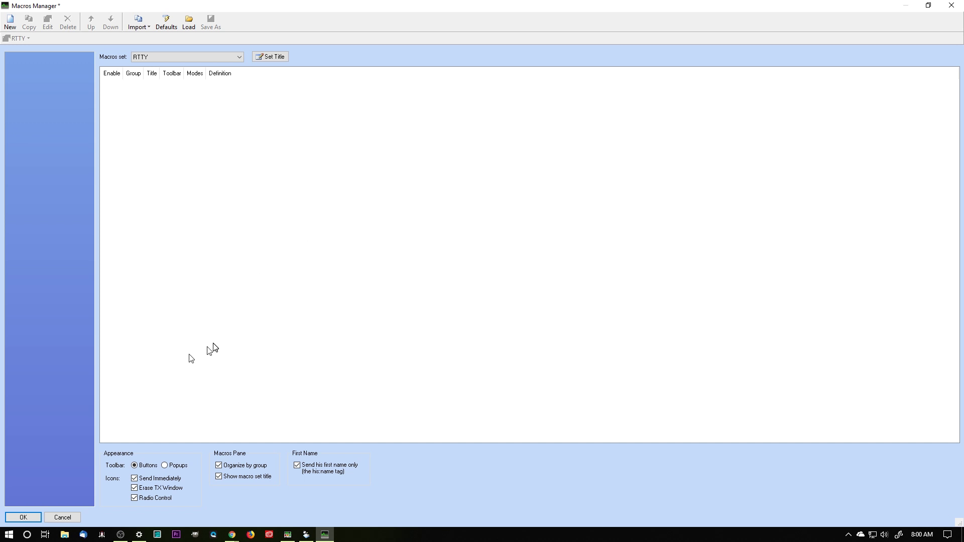
click(23, 517)
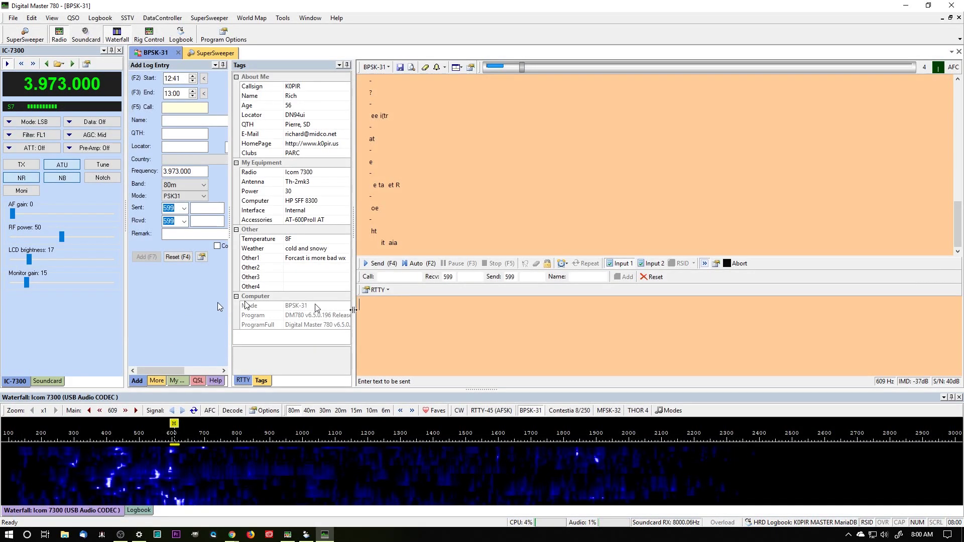
Reopen the Macros Manager on the RTTY set and browse for a file to load in Documents > Ham Radio Deluxe > Macros
click(388, 290)
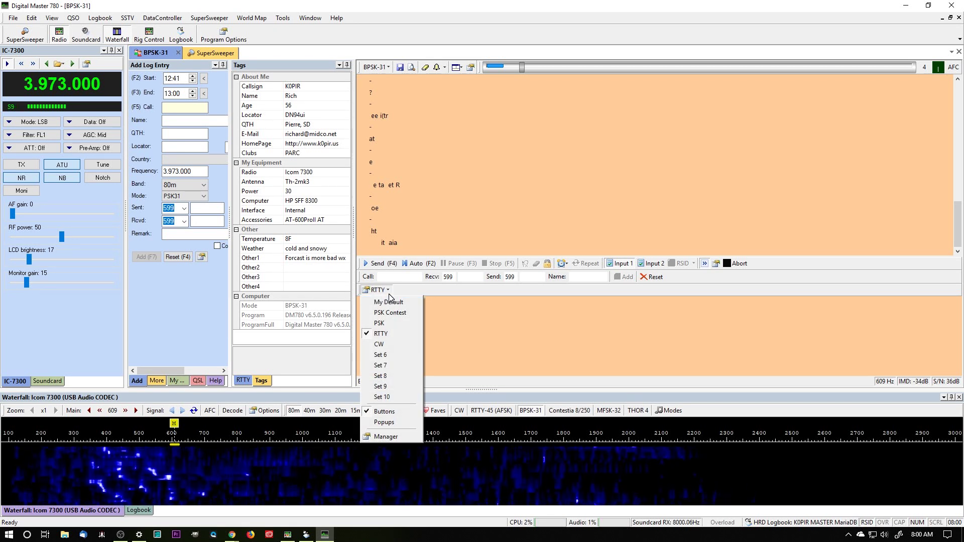
click(386, 436)
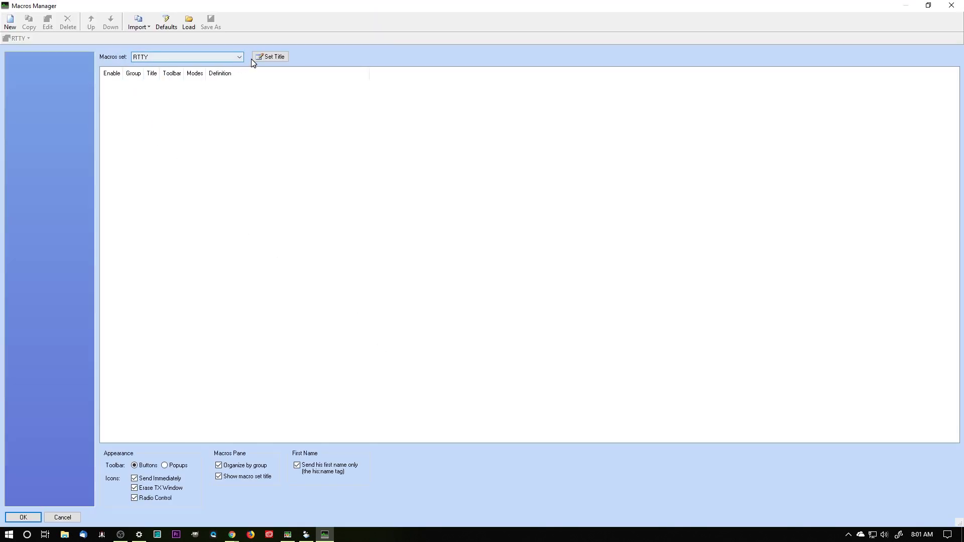
click(191, 24)
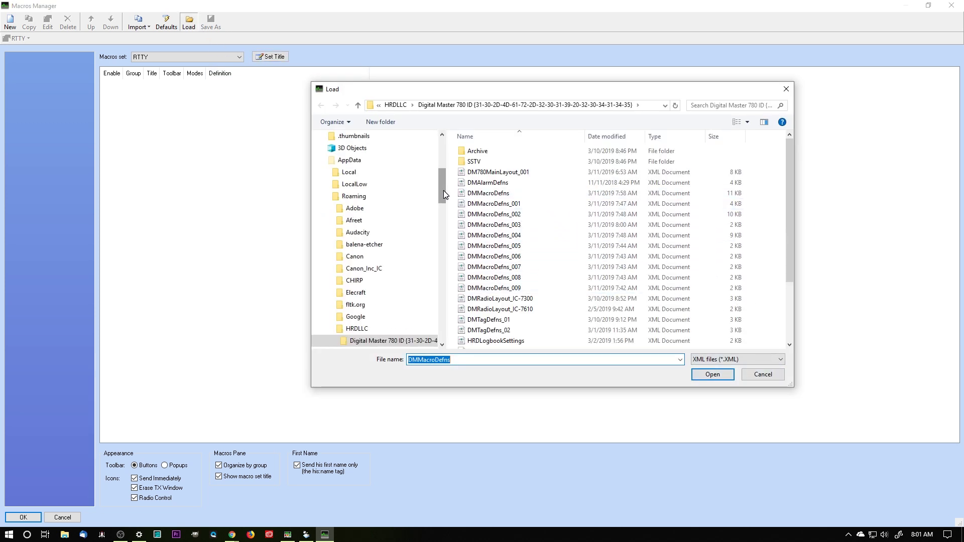
mouse_move(443, 190)
mouse_down()
mouse_move(446, 201)
mouse_move(444, 177)
mouse_move(445, 189)
mouse_up()
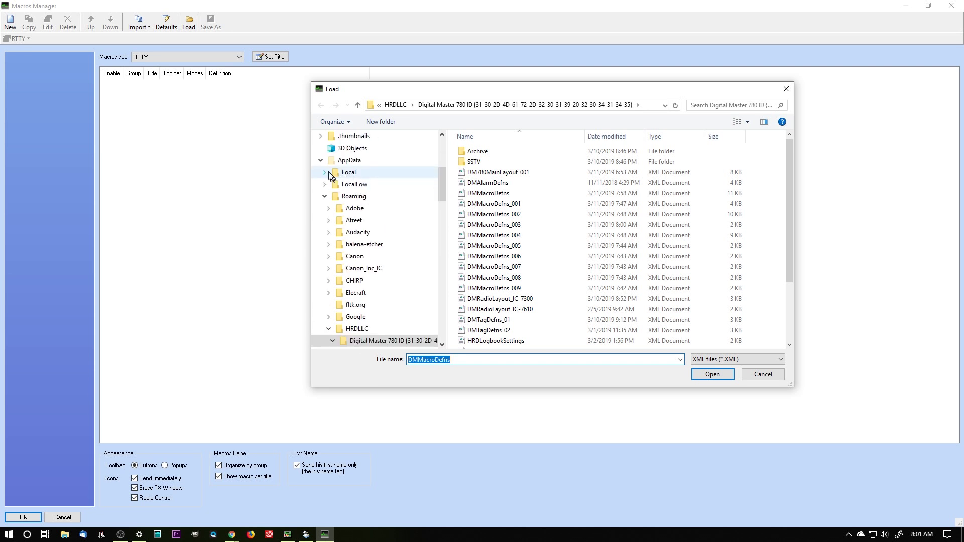
click(320, 160)
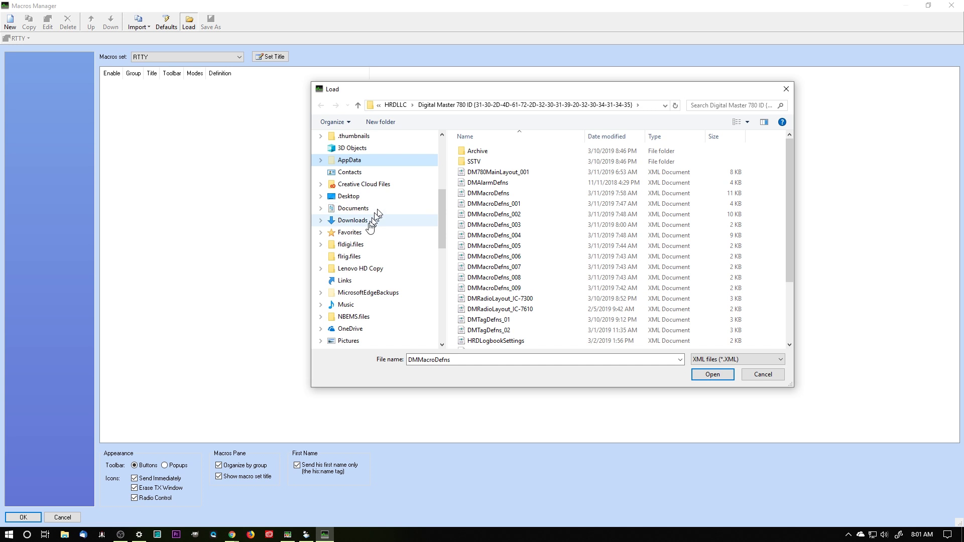
click(320, 208)
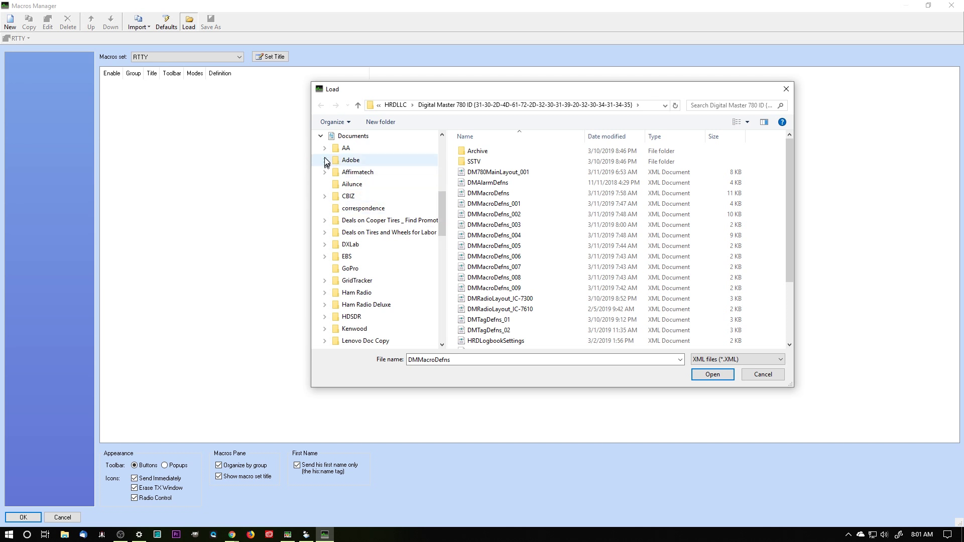
click(324, 304)
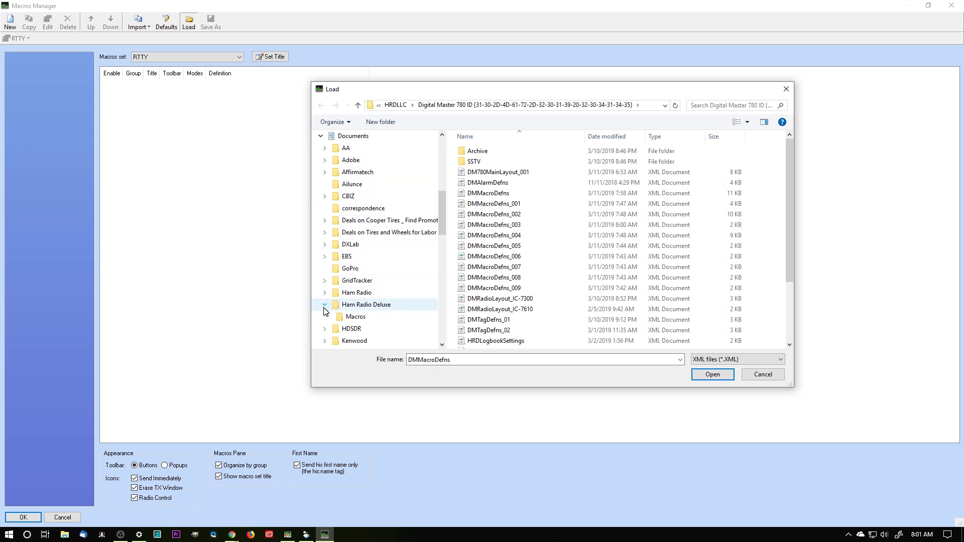
click(350, 319)
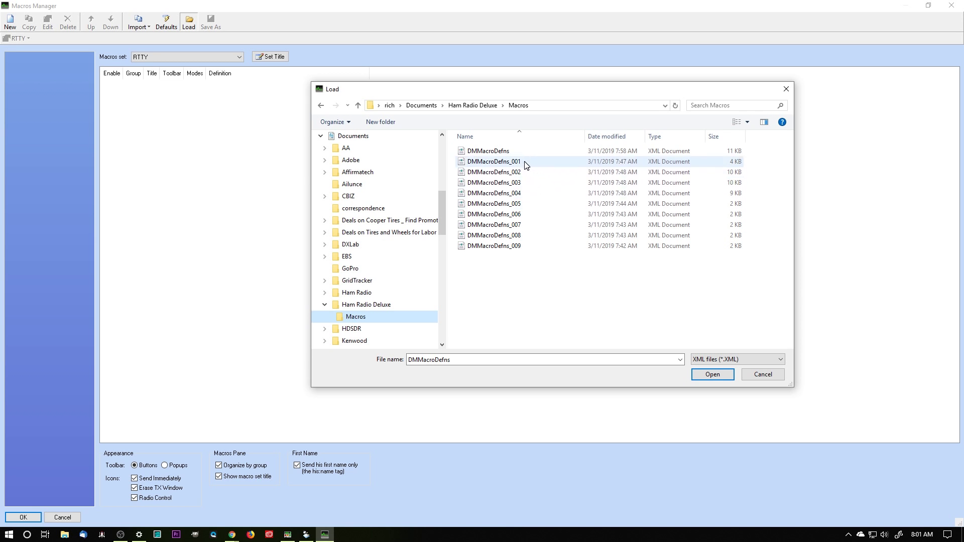
Load the backup file DMMacroDefns_003 into the RTTY macro set and accept the changes
drag(547, 90, 584, 87)
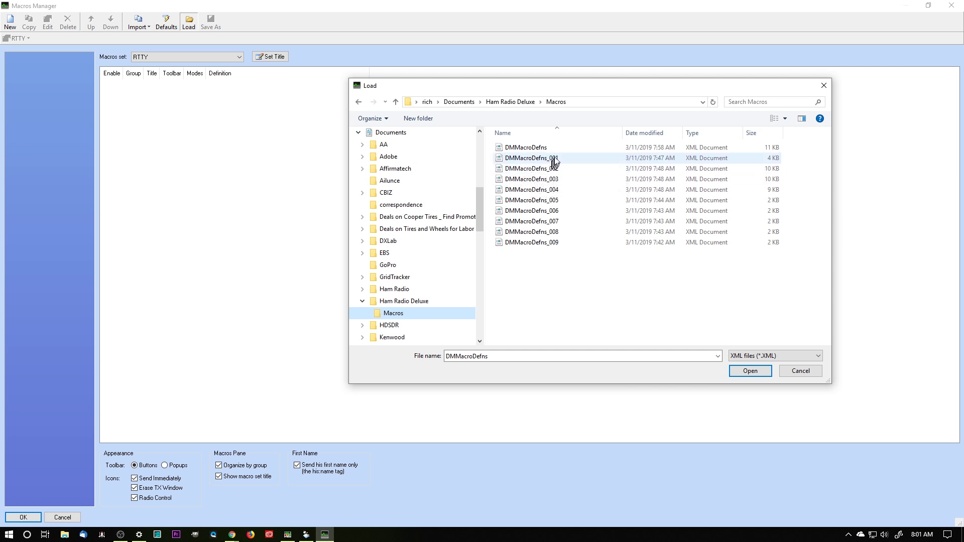
click(526, 181)
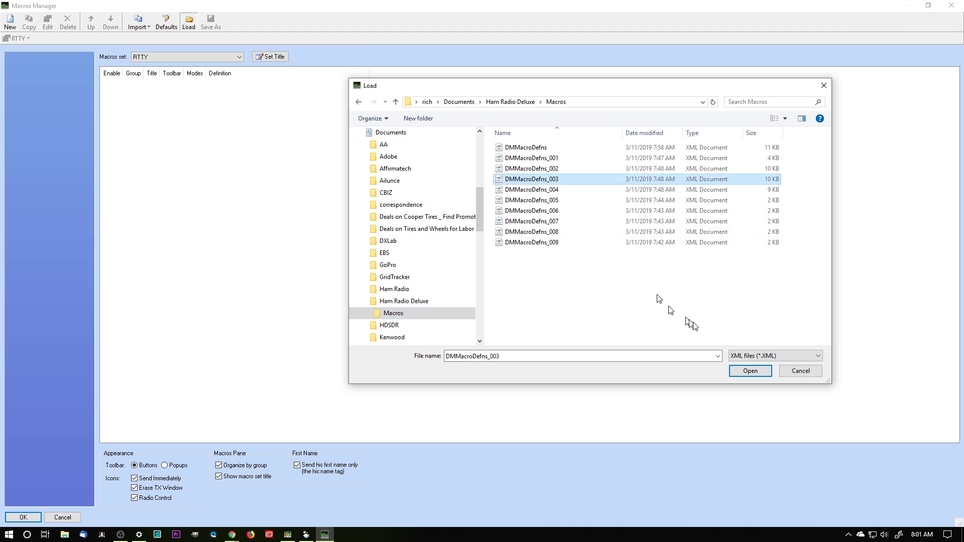
click(750, 371)
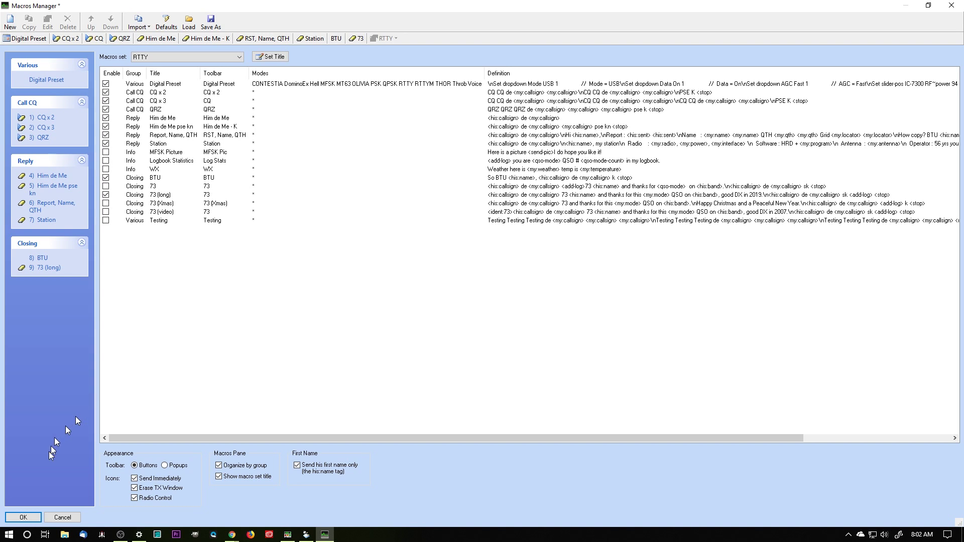
click(24, 517)
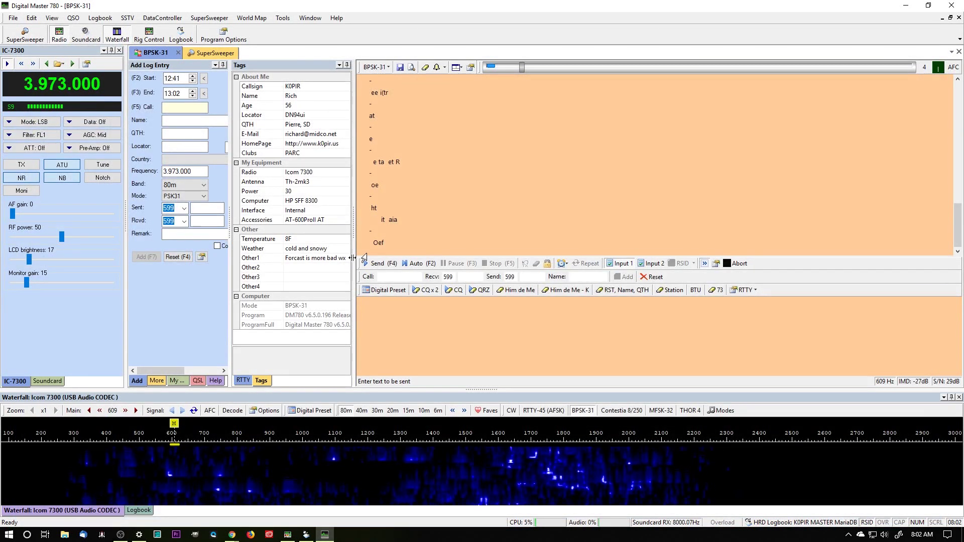